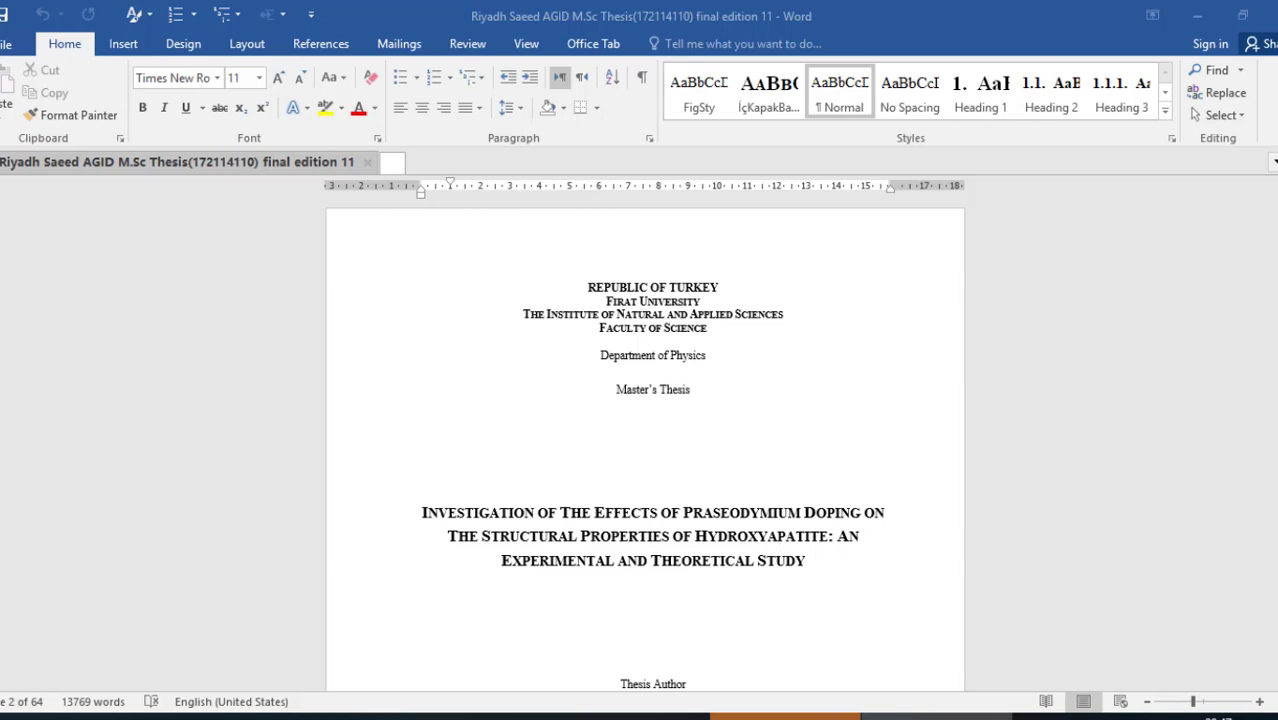
# Scroll past the thesis cover page to the scanned thesis approval page.
pyautogui.scroll(-1, 1254, 615)
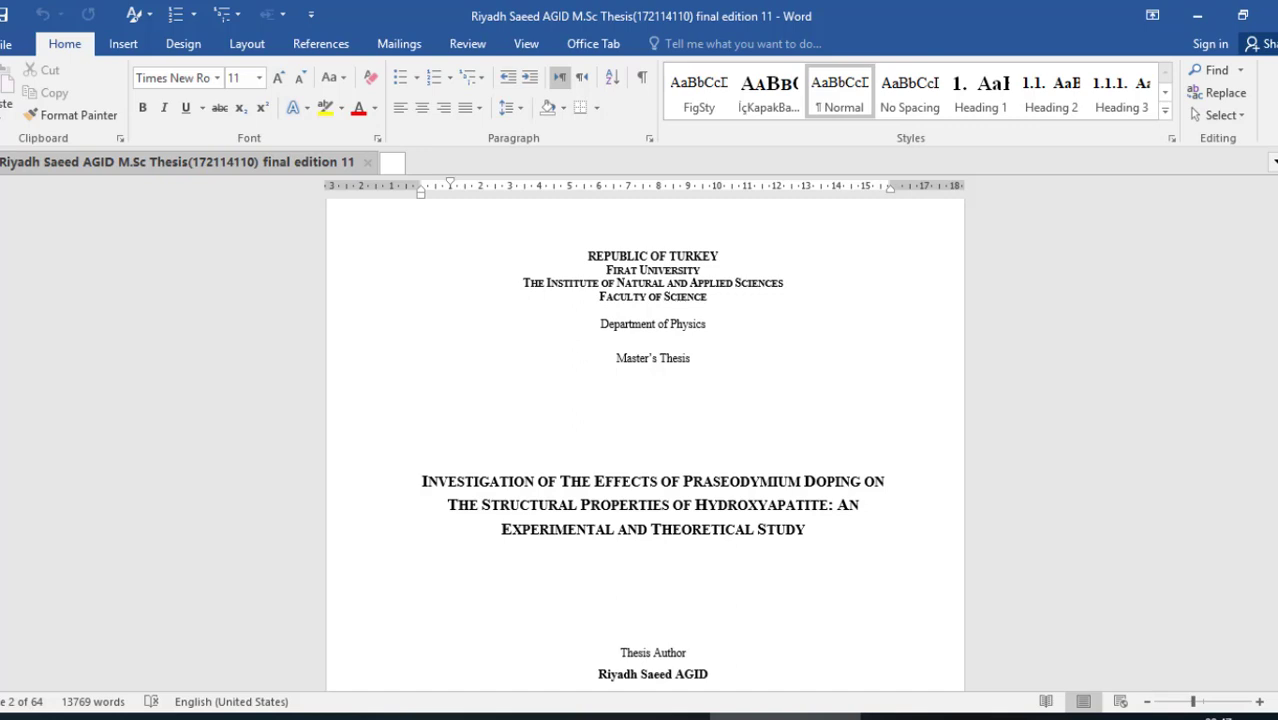
pyautogui.scroll(-2, 652, 445)
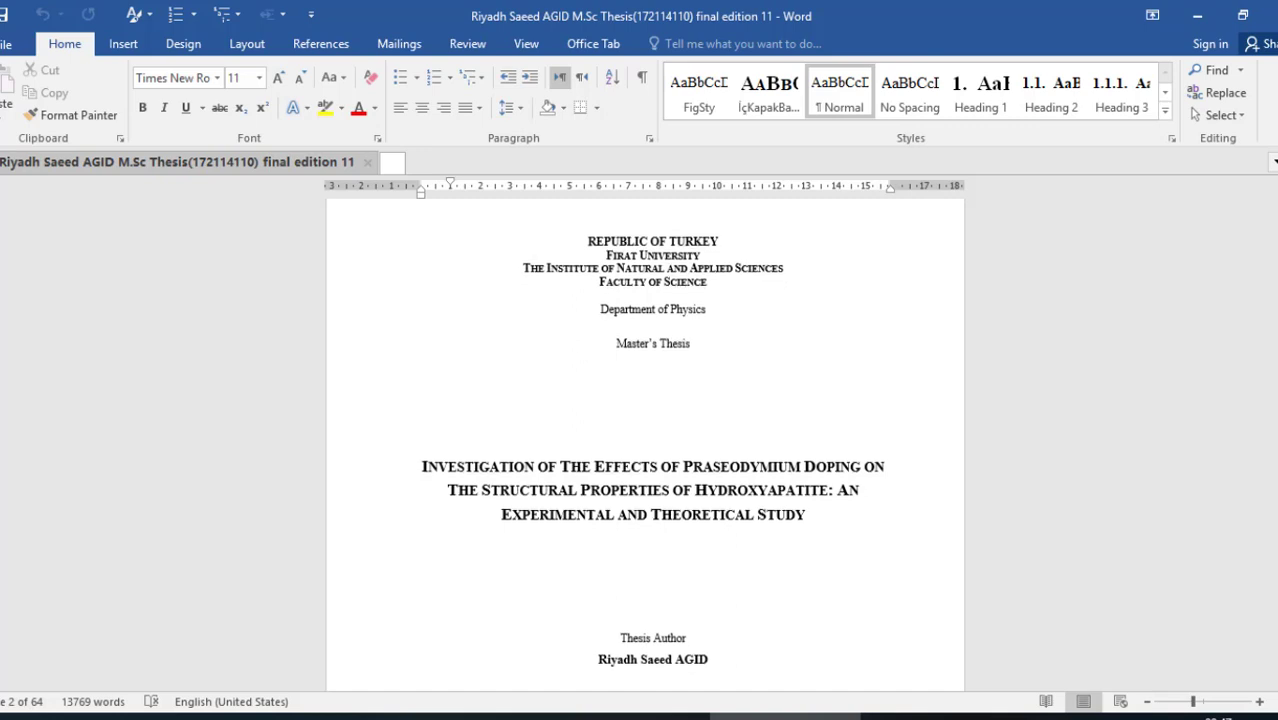
pyautogui.scroll(-3, 652, 445)
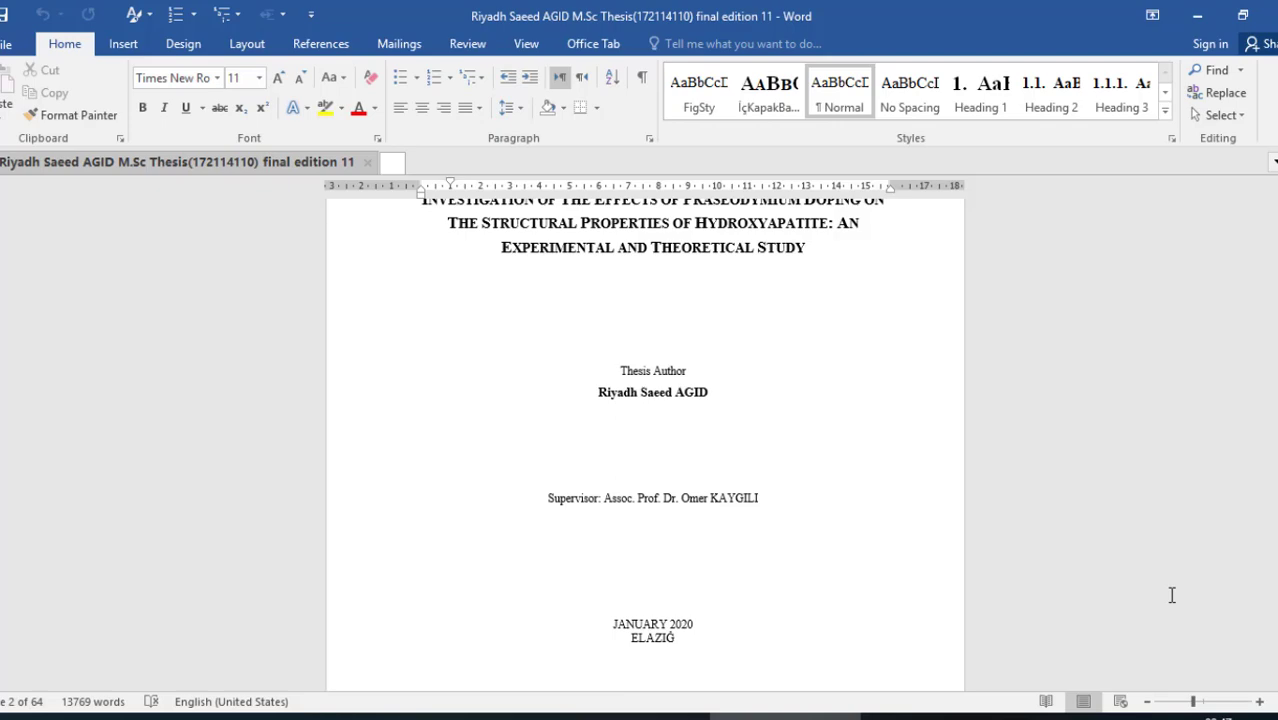
# Scroll through the Table of Contents and Abstract to the List of Figures (Figures 2.1–6.6).
pyautogui.scroll(-5, 645, 445)
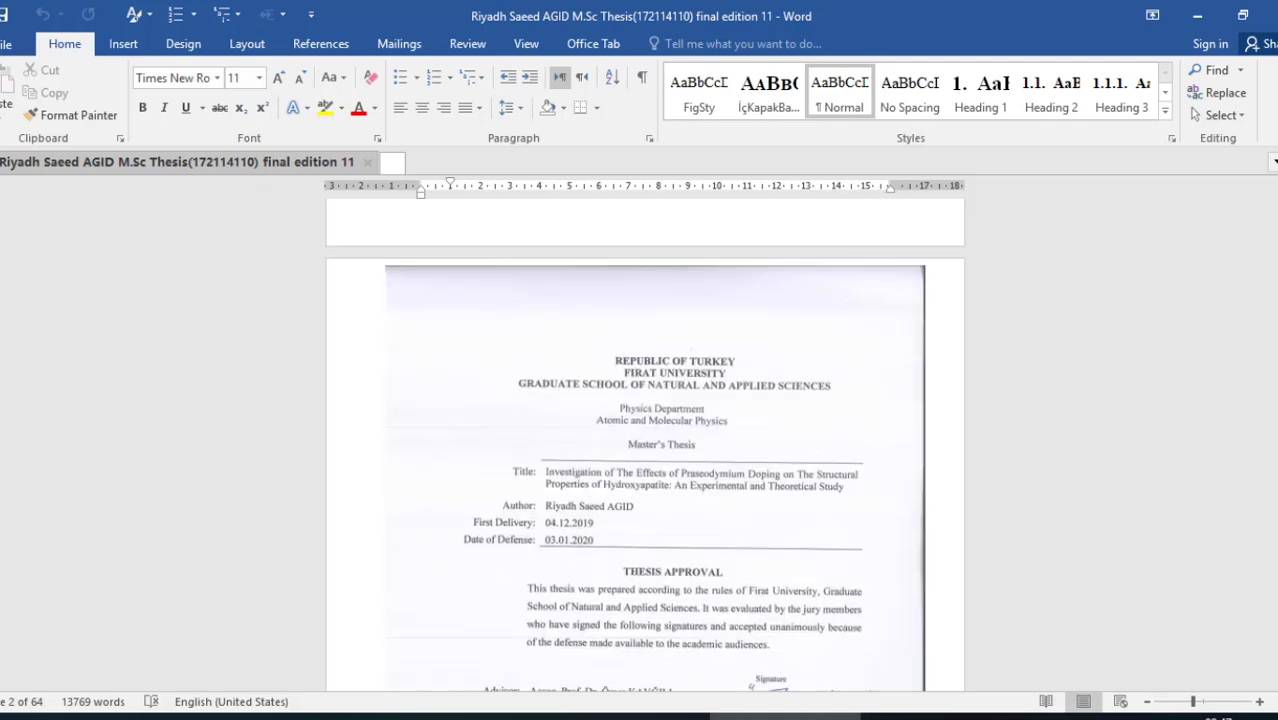
pyautogui.scroll(-5, 645, 445)
pyautogui.scroll(-5, 645, 445)
pyautogui.scroll(-5, 645, 445)
pyautogui.scroll(-5, 645, 445)
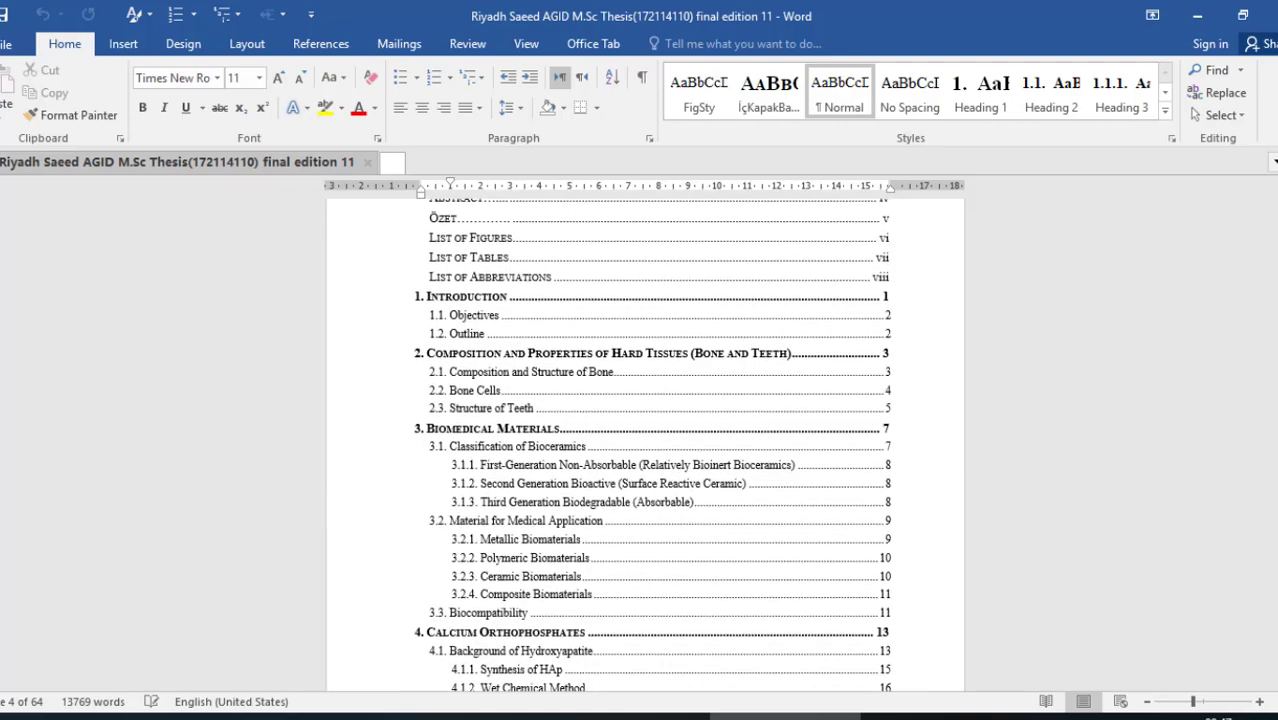
pyautogui.scroll(2, 645, 445)
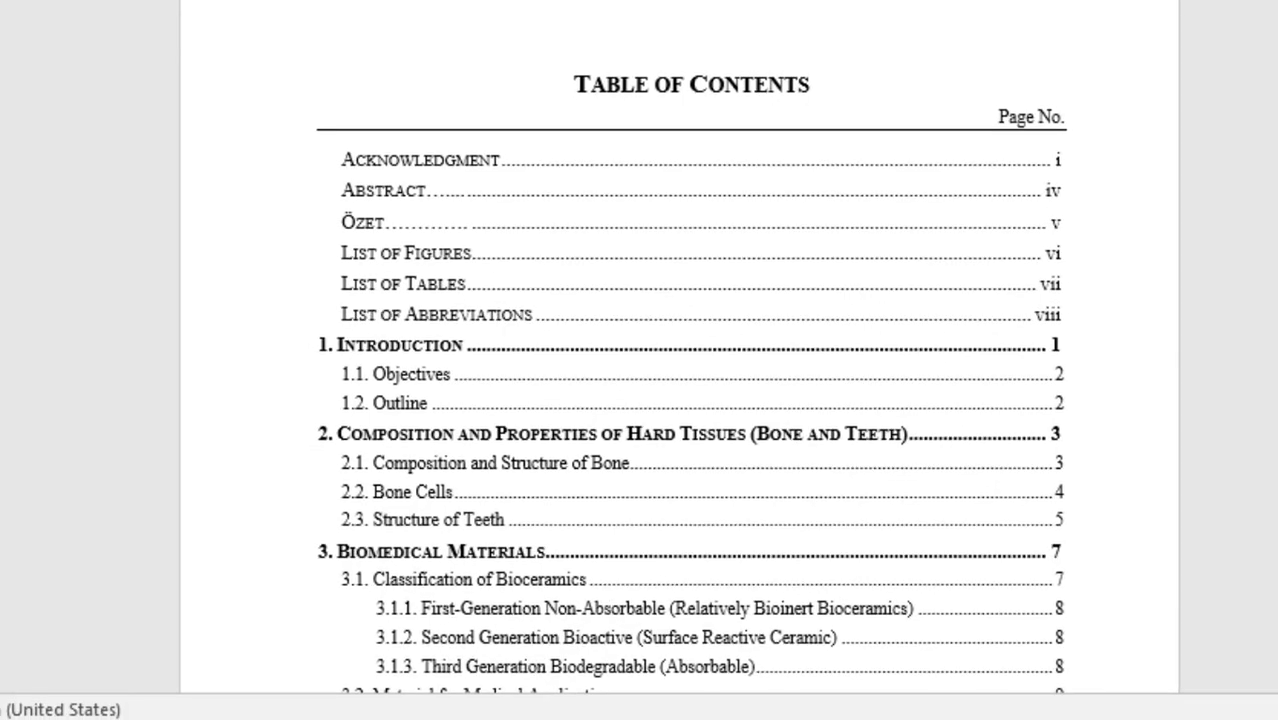
pyautogui.scroll(-5, 1272, 634)
pyautogui.scroll(-7, 1272, 634)
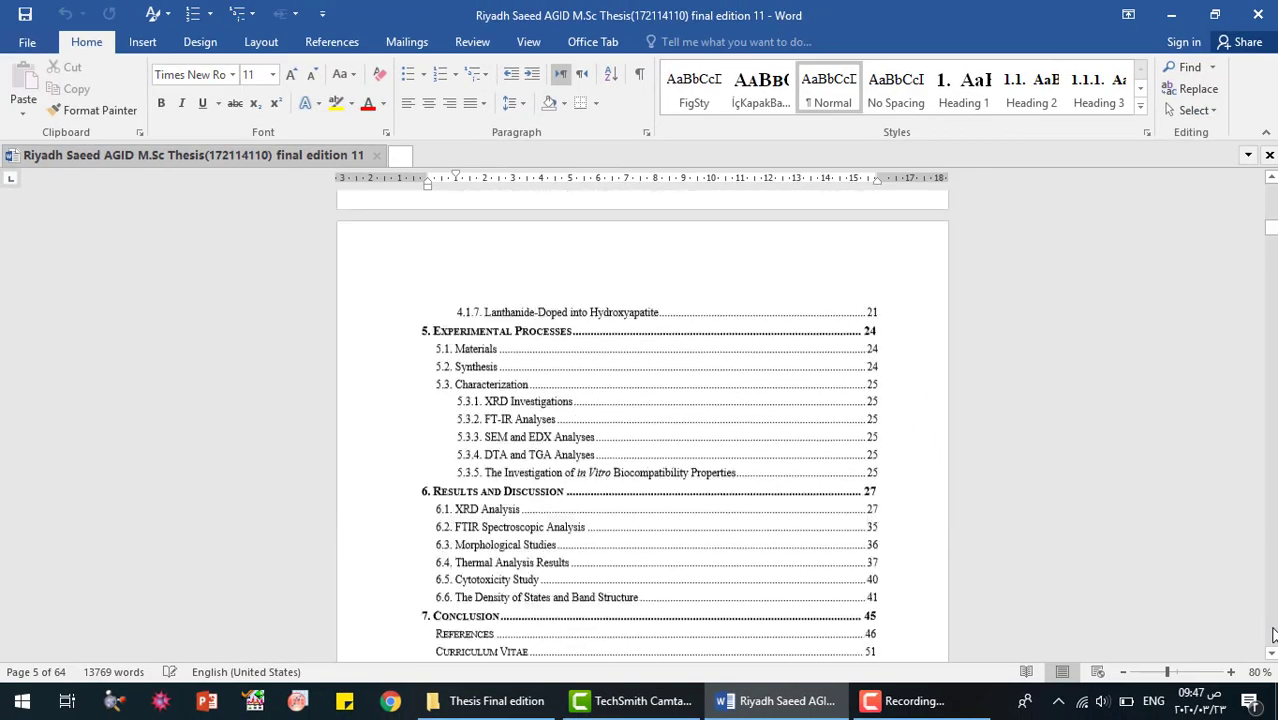
pyautogui.scroll(-3, 1272, 634)
pyautogui.scroll(-8, 1272, 634)
pyautogui.scroll(-8, 1272, 634)
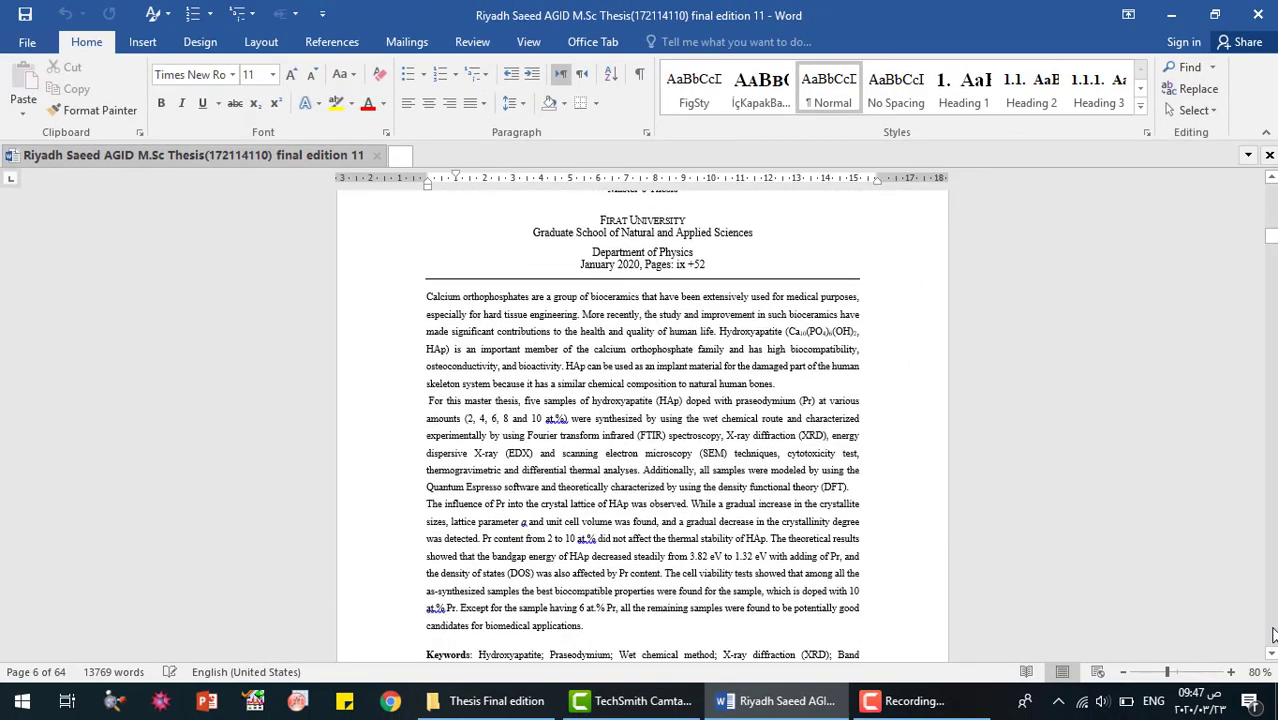
pyautogui.scroll(-8, 1272, 634)
pyautogui.scroll(-8, 1272, 634)
pyautogui.scroll(-10, 1272, 634)
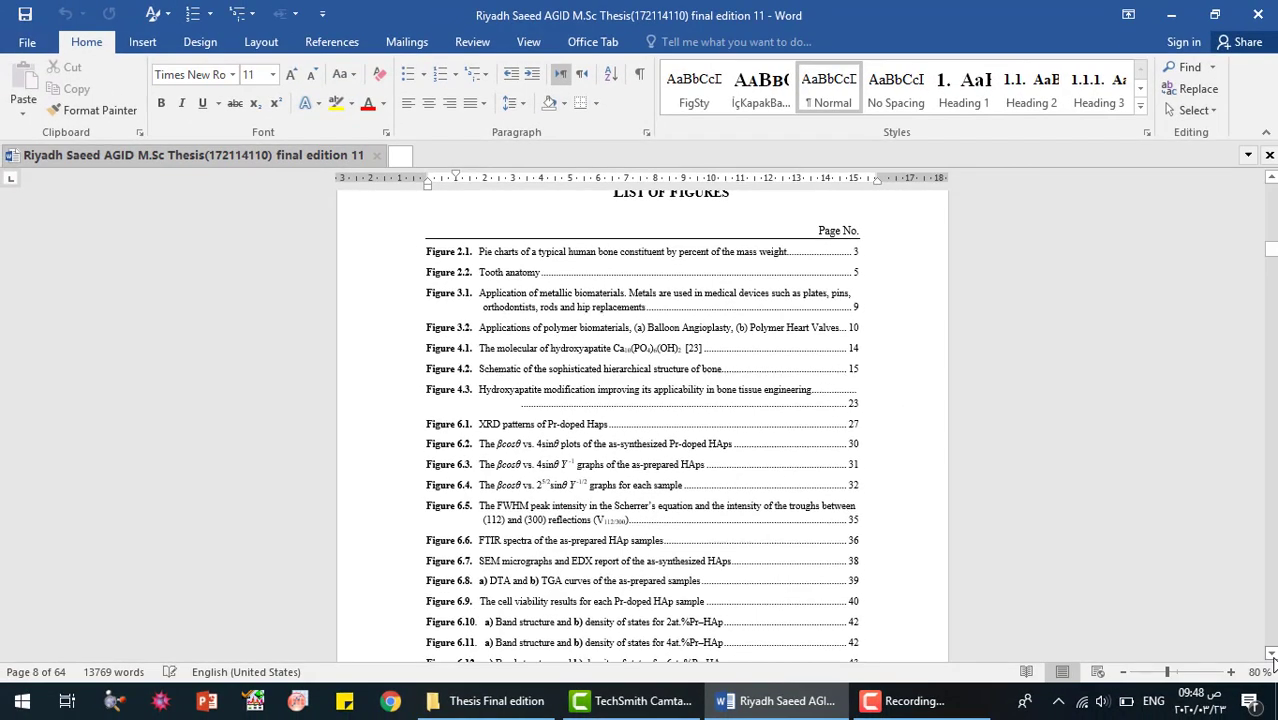
# Move through the List of Tables and List of Abbreviations to the Chapter 1 Introduction page.
pyautogui.scroll(-5, 1273, 626)
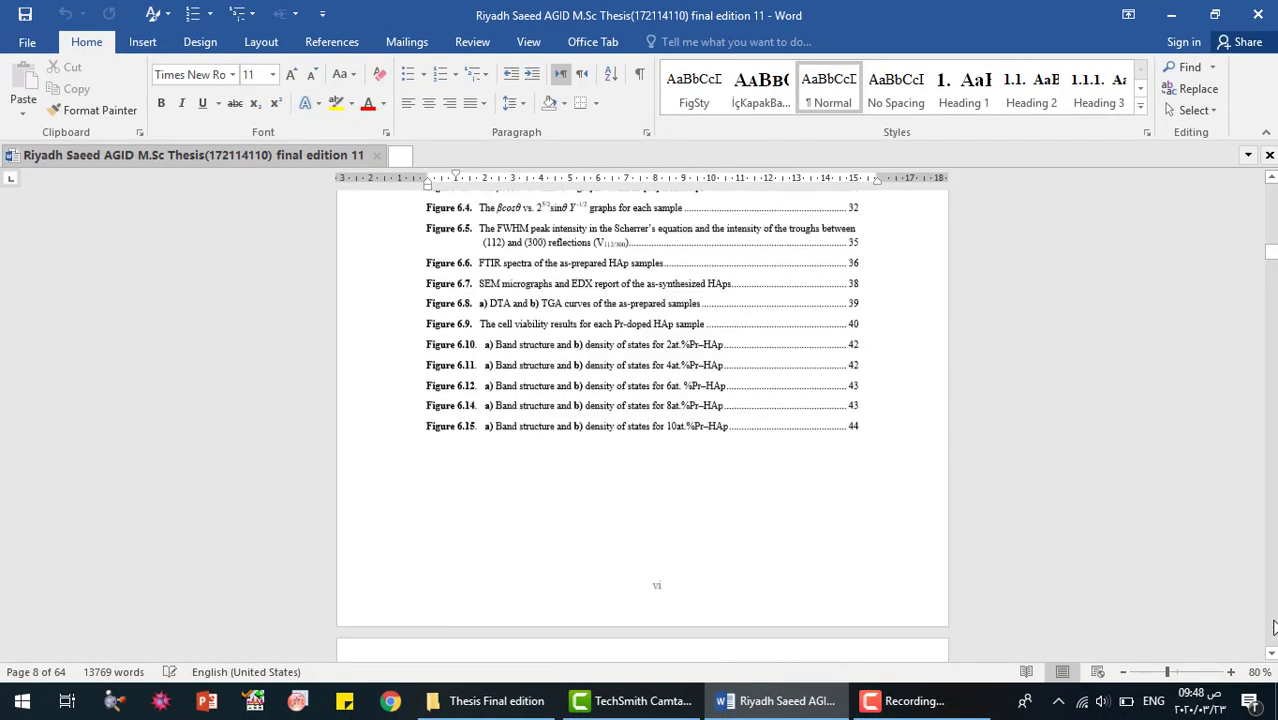
pyautogui.scroll(-10, 1273, 626)
pyautogui.scroll(-2, 1273, 626)
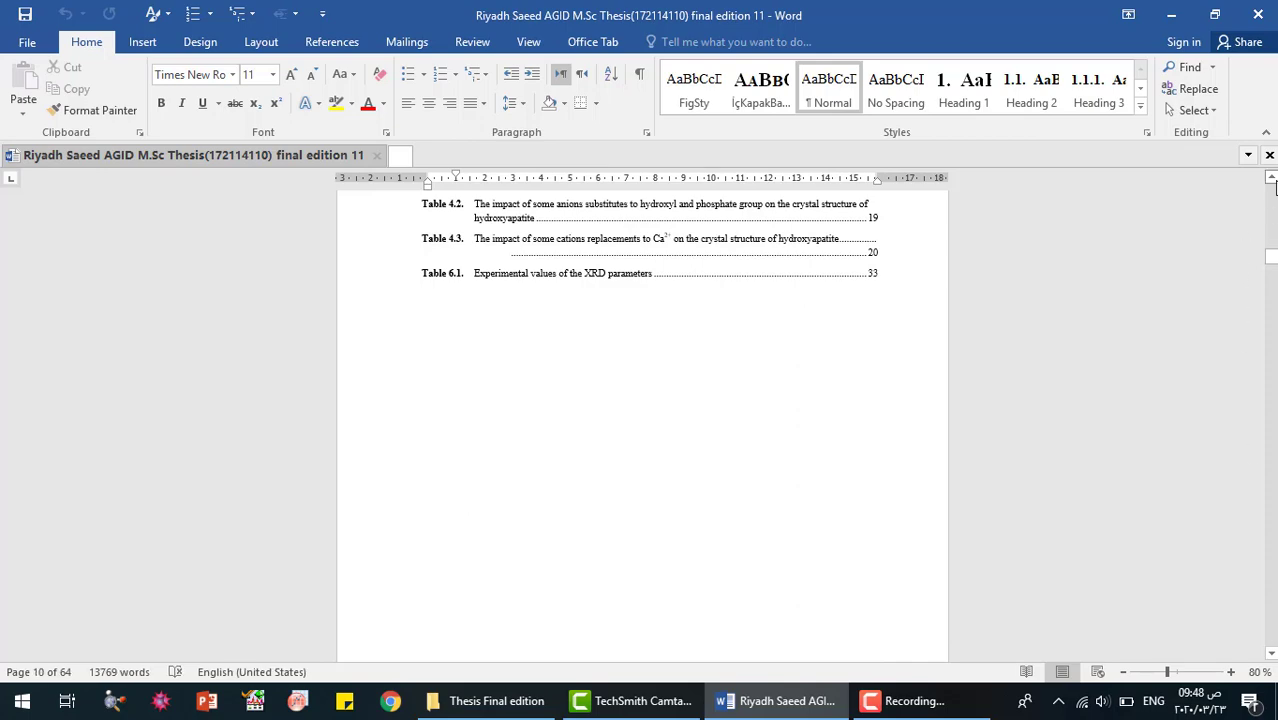
pyautogui.click(1270, 180)
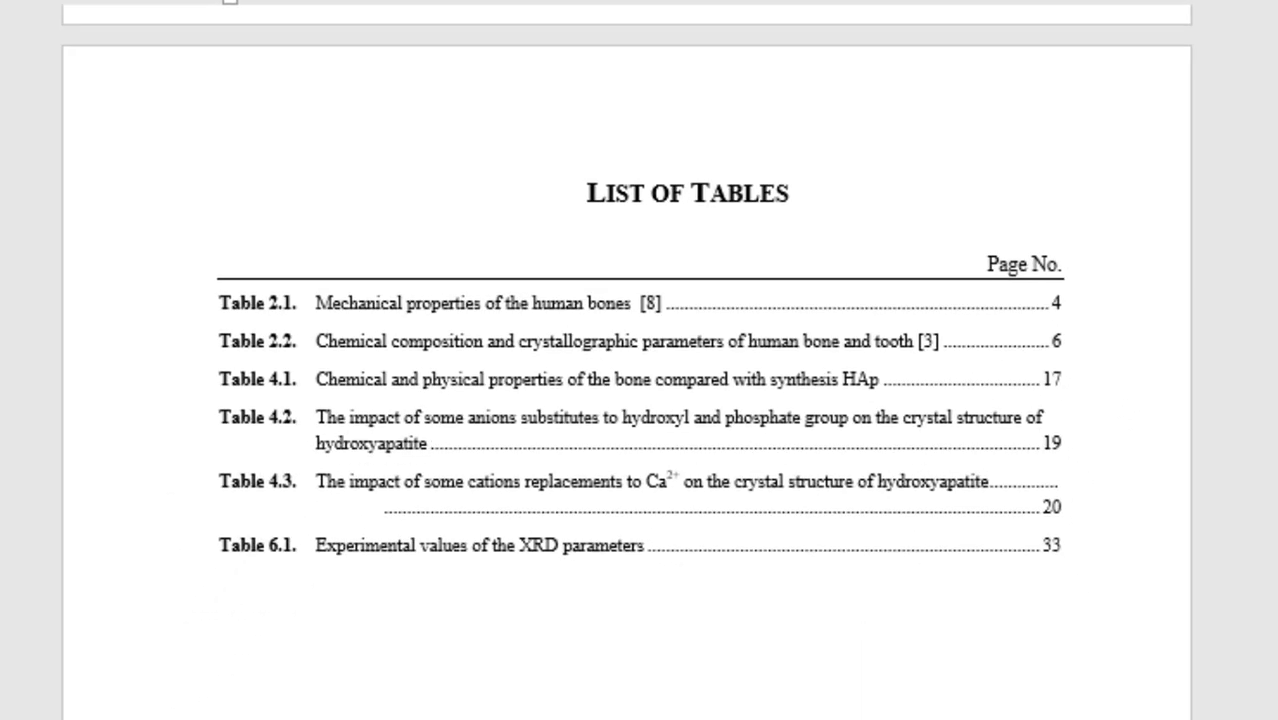
pyautogui.scroll(-5, 645, 331)
pyautogui.scroll(-5, 645, 331)
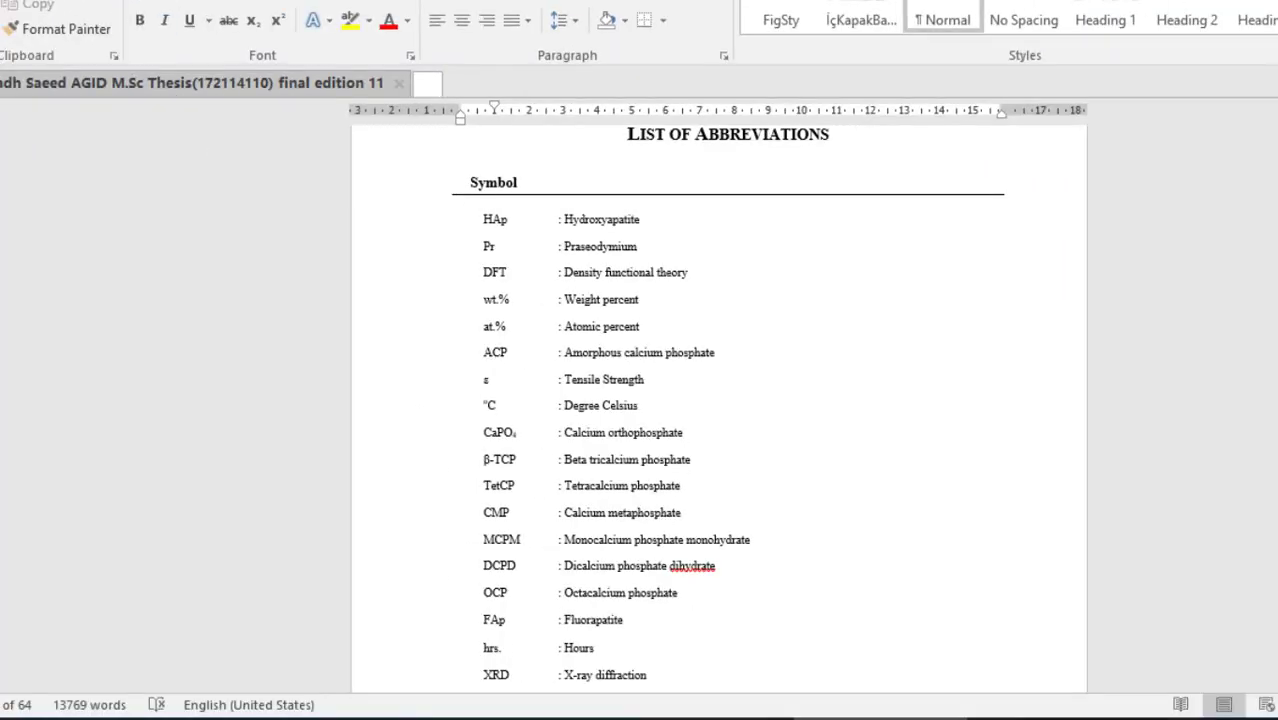
pyautogui.scroll(-5, 1275, 595)
pyautogui.scroll(-5, 1275, 595)
pyautogui.scroll(-3, 1275, 595)
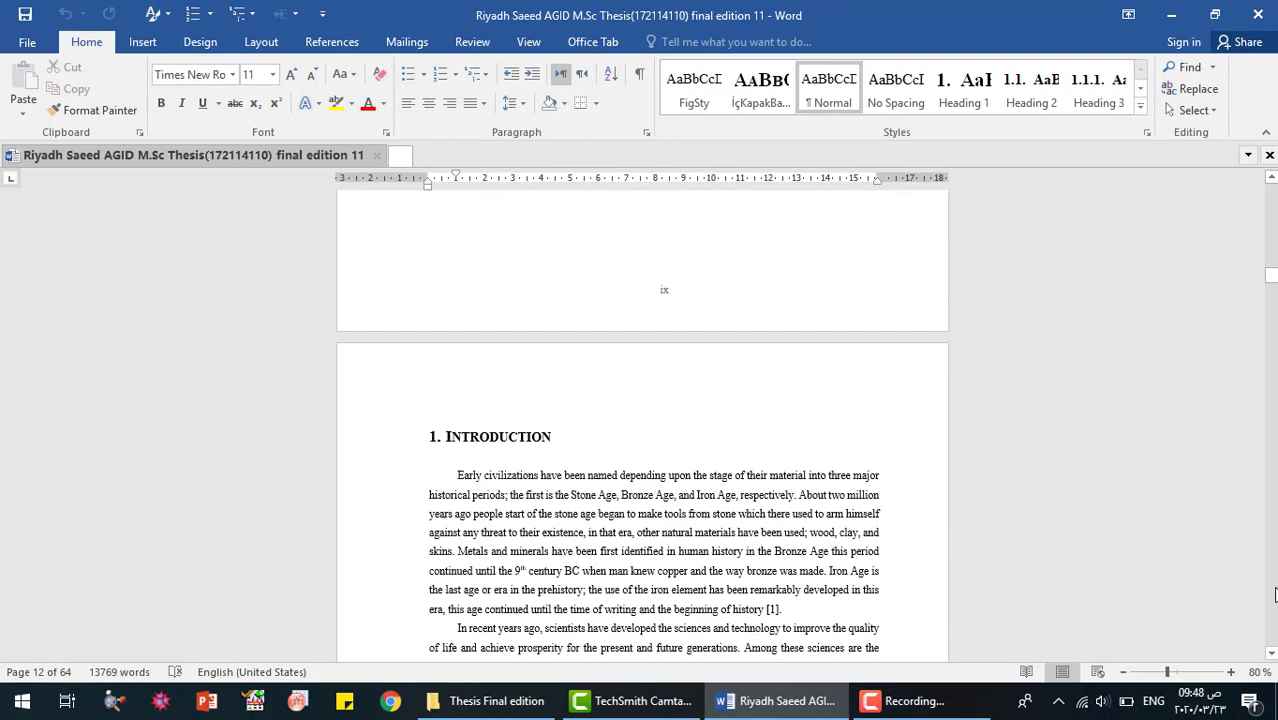
# Check which style the INTRODUCTION heading uses in the full Styles gallery.
pyautogui.click(471, 437)
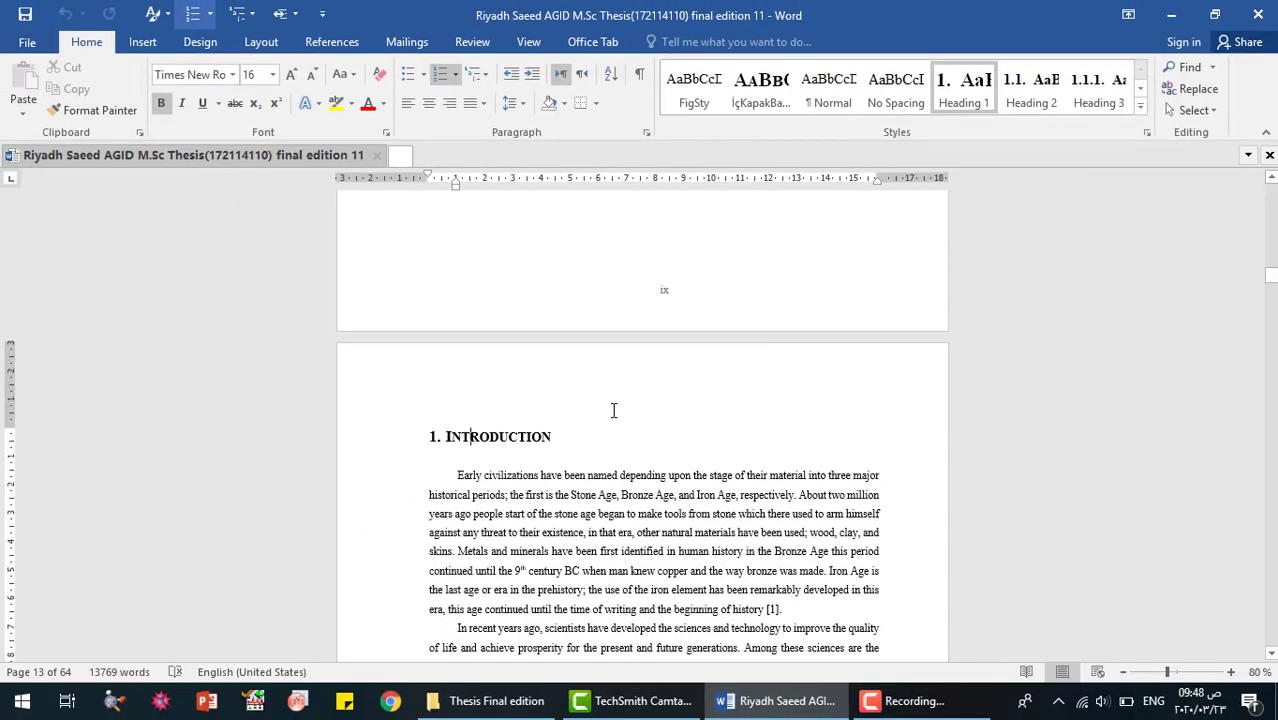
pyautogui.click(512, 440)
pyautogui.press('Down')
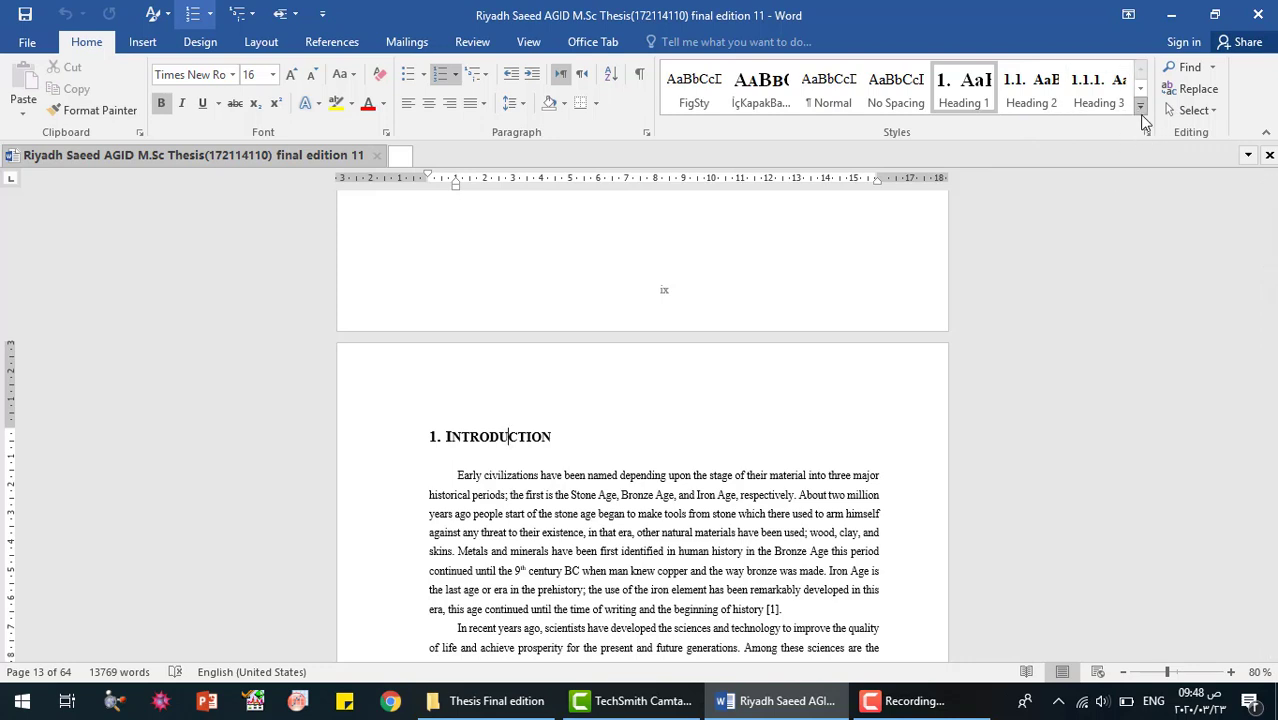
pyautogui.click(1140, 109)
pyautogui.click(528, 450)
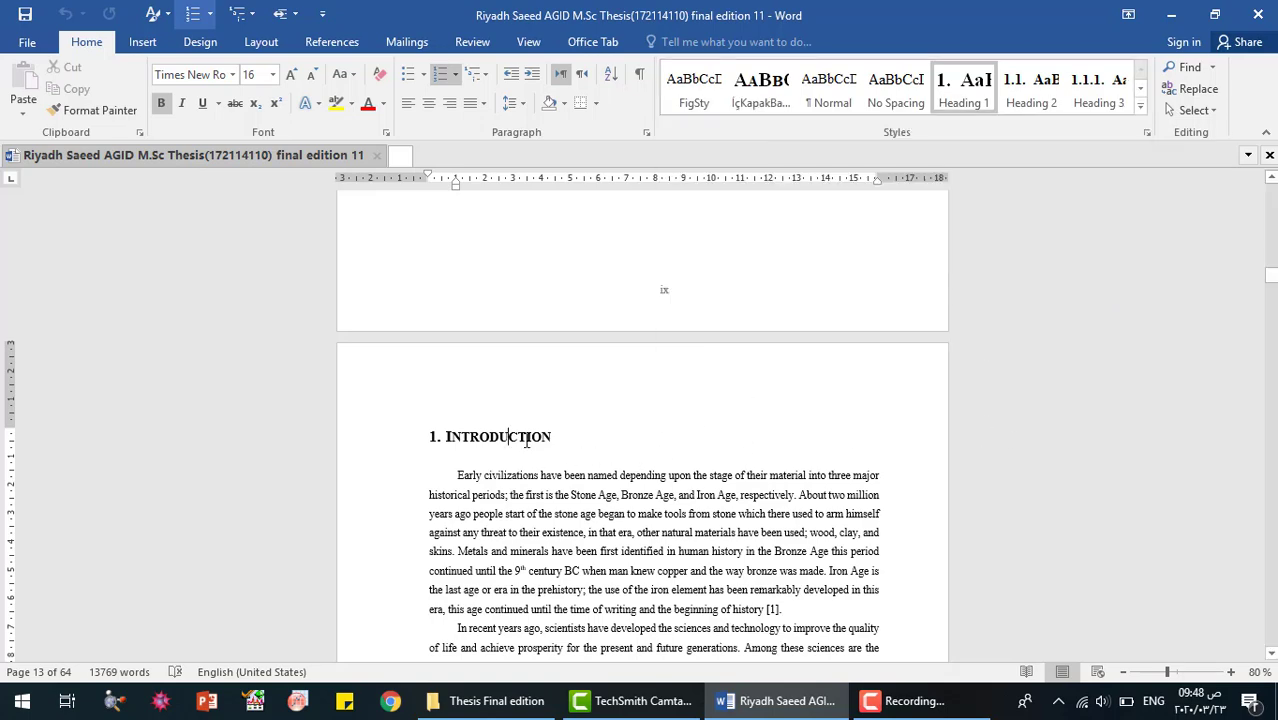
# Bring the 1. INTRODUCTION heading on page 13 to the top of the view.
pyautogui.click(1271, 655)
pyautogui.scroll(-5, 1271, 655)
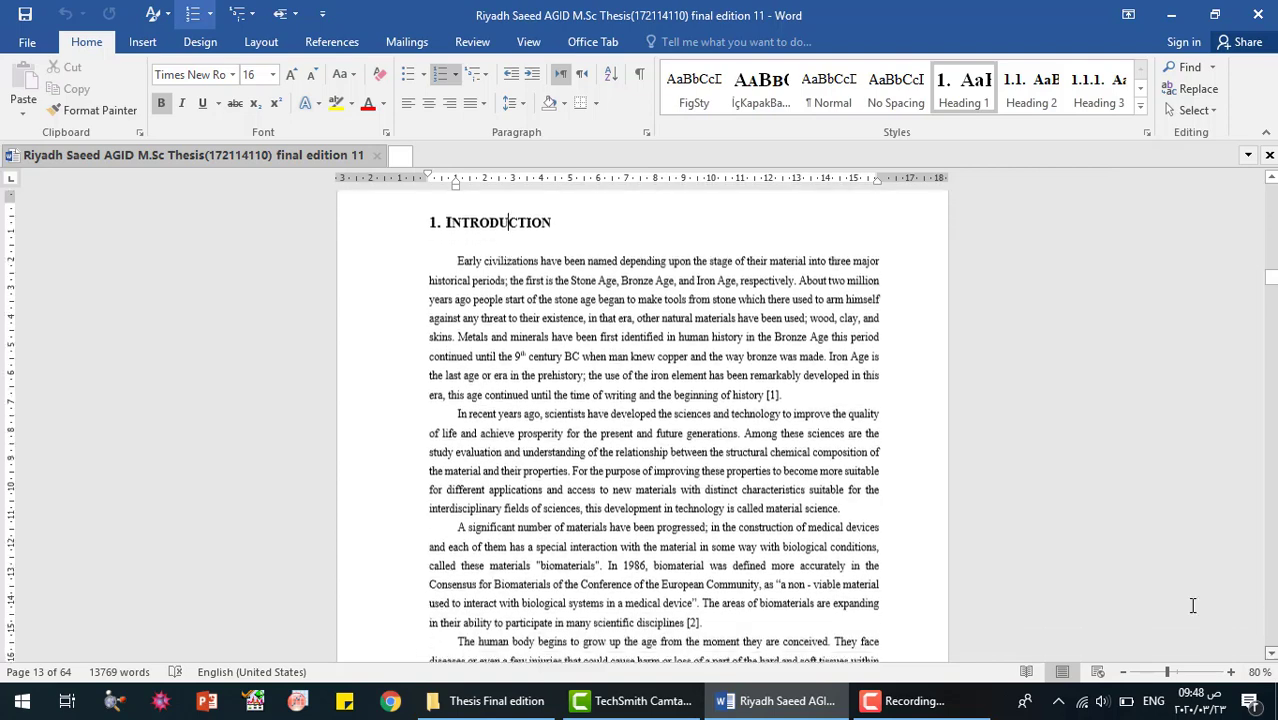
pyautogui.click(685, 274)
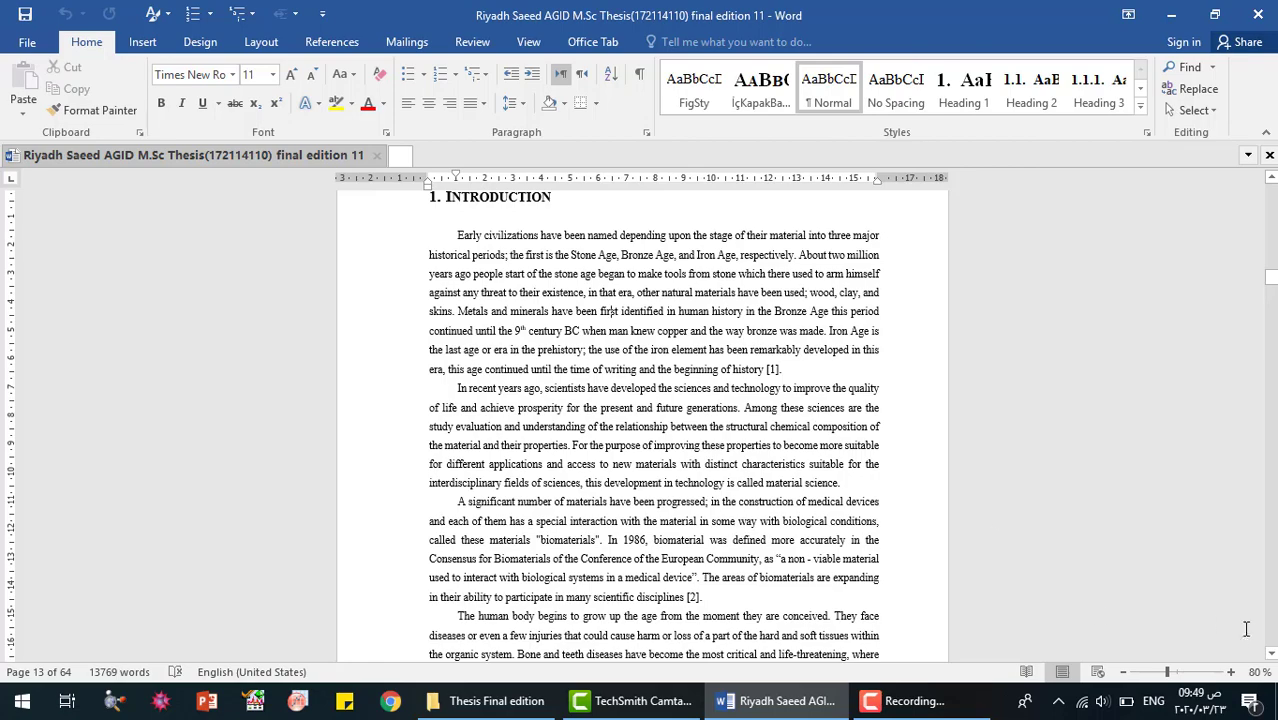
# Move down to the Figure 2.1 bone-constituents pie chart on page 15 and inspect its caption label.
pyautogui.click(1272, 654)
pyautogui.moveTo(1272, 654); pyautogui.dragTo(1272, 655)
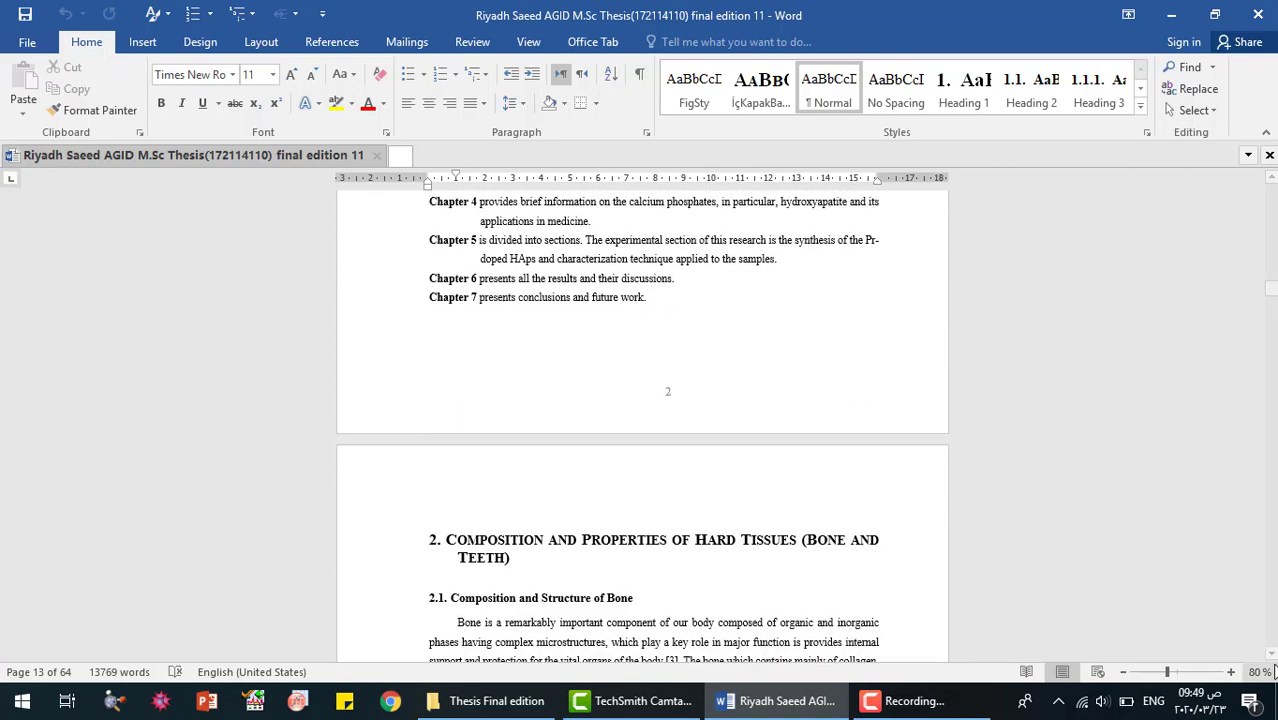
pyautogui.moveTo(1272, 655); pyautogui.dragTo(1272, 655)
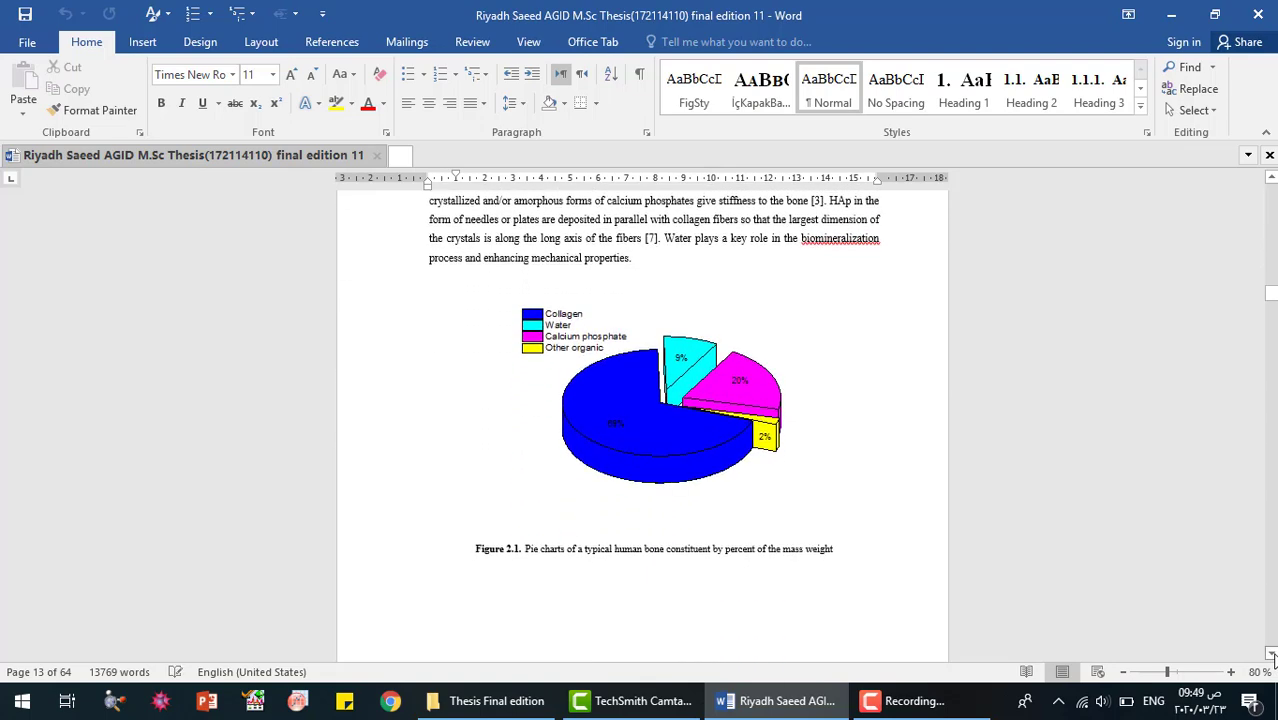
pyautogui.moveTo(474, 549); pyautogui.dragTo(521, 552)
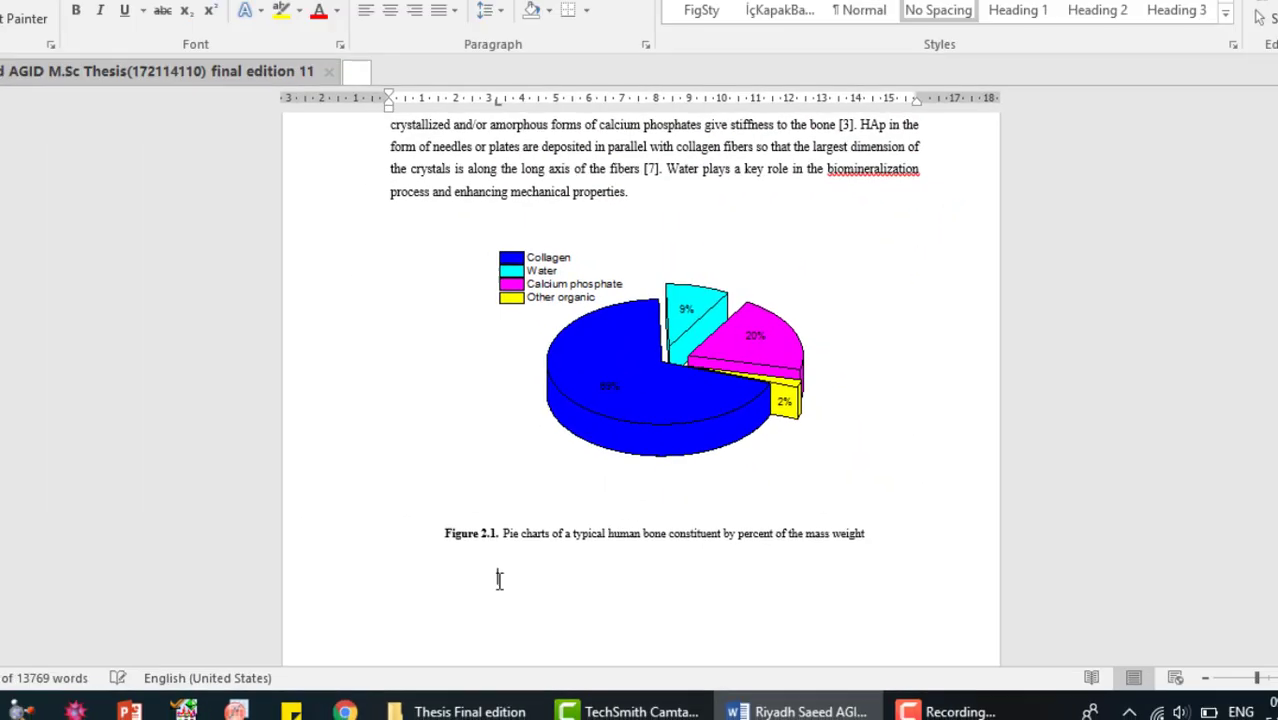
pyautogui.click(521, 590)
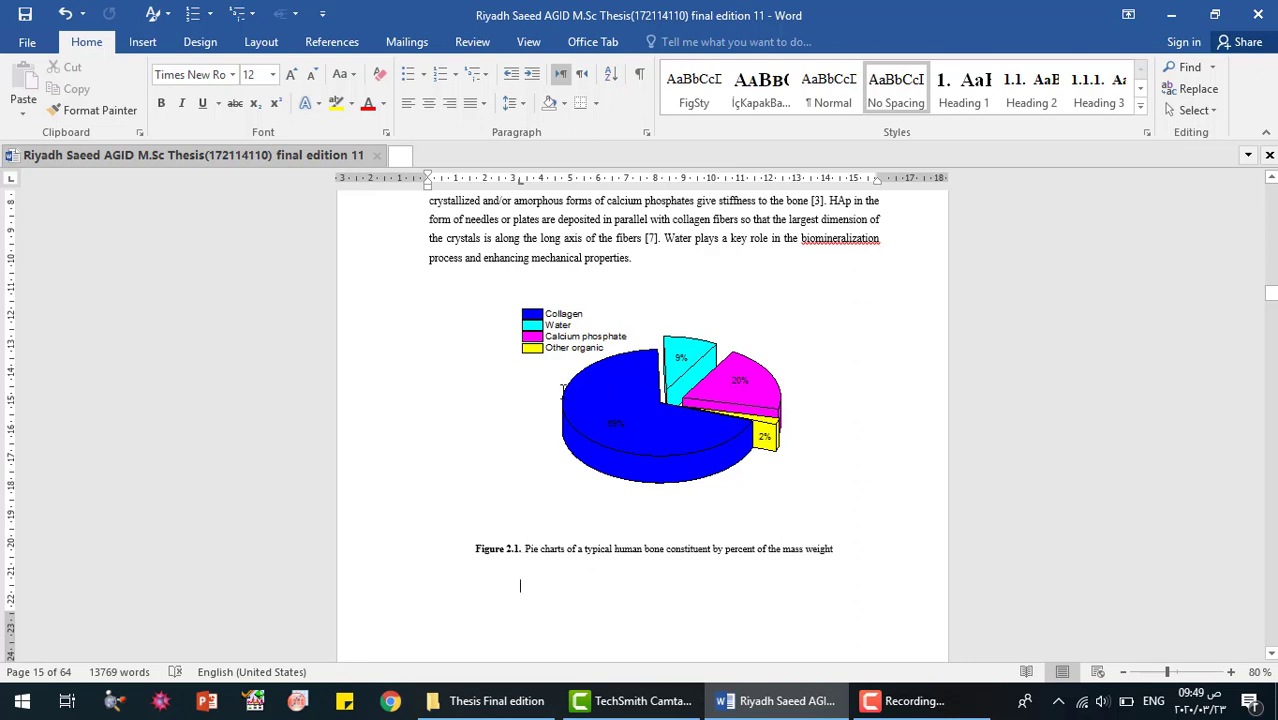
pyautogui.click(539, 556)
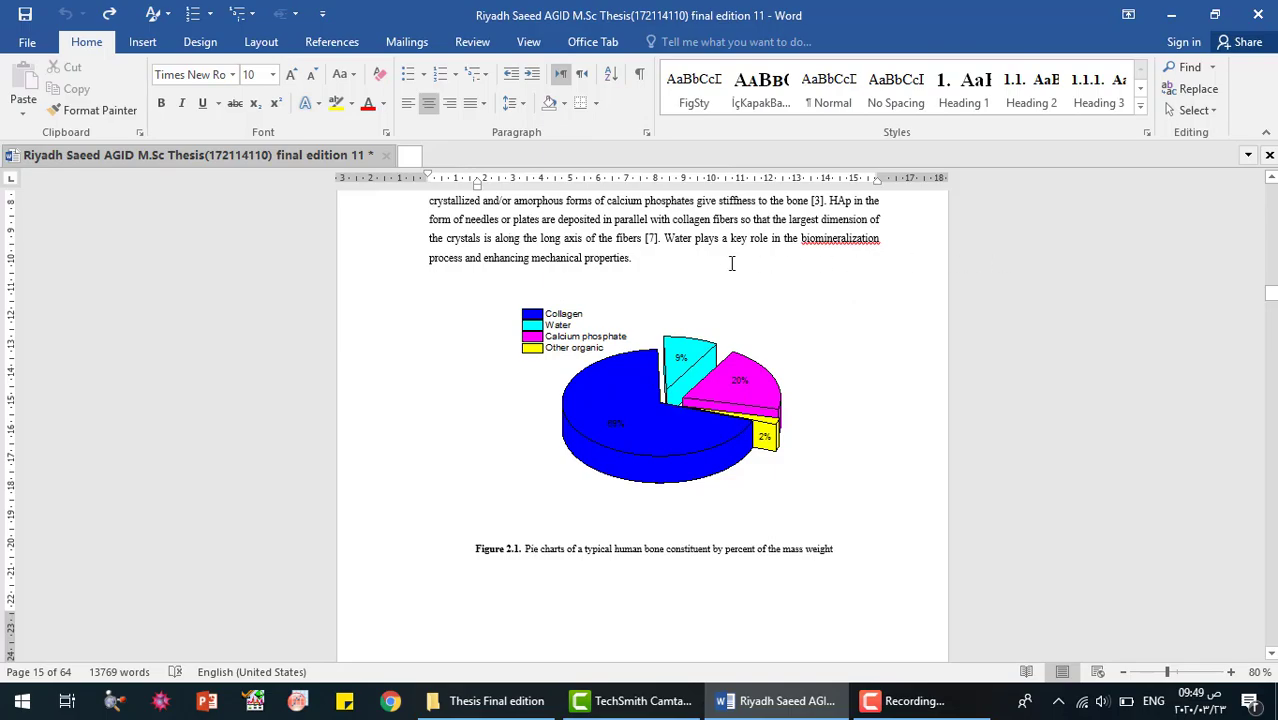
# Select the 'in Figure 2.1' cross-reference in the body text.
pyautogui.scroll(1, 530, 266)
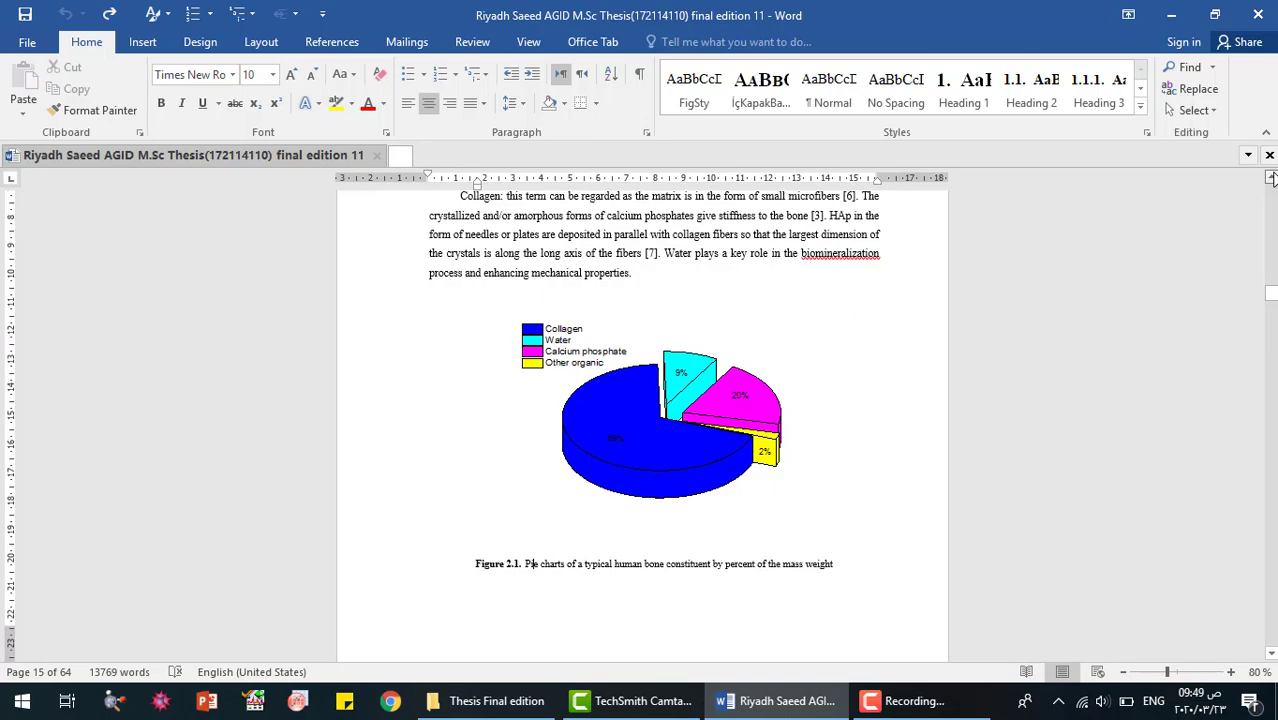
pyautogui.scroll(2, 530, 266)
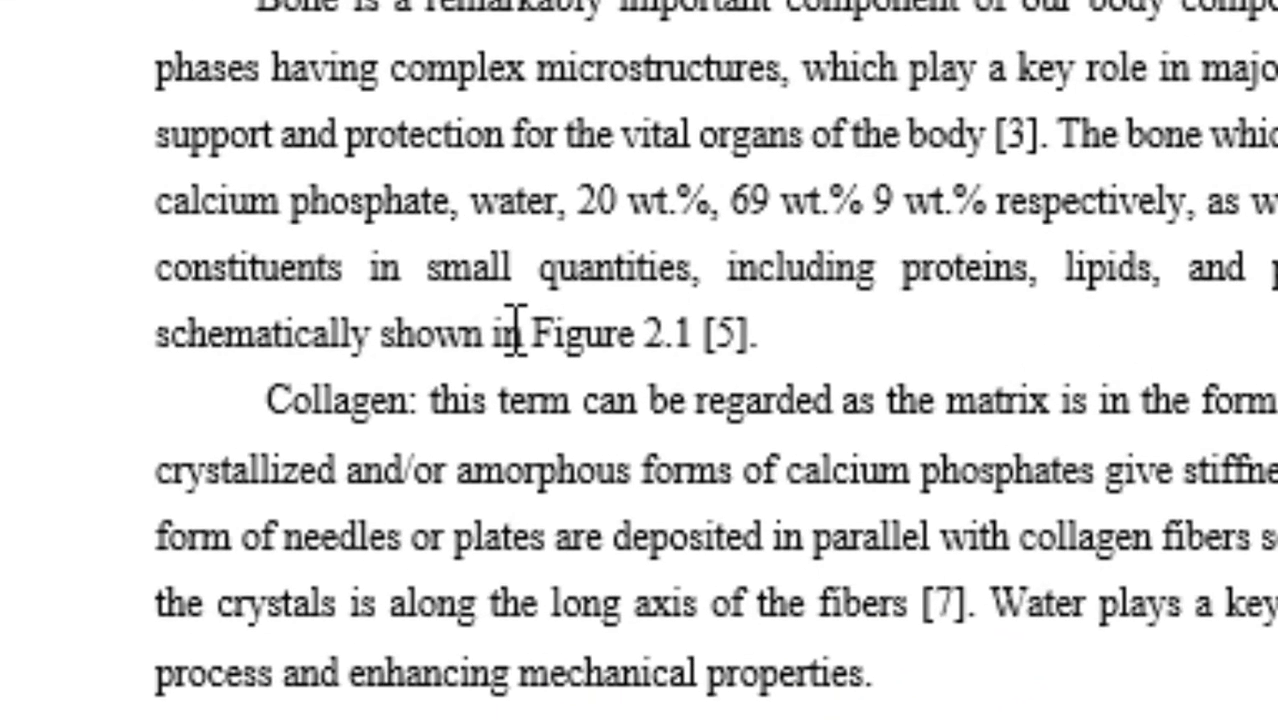
pyautogui.moveTo(515, 333); pyautogui.dragTo(686, 333)
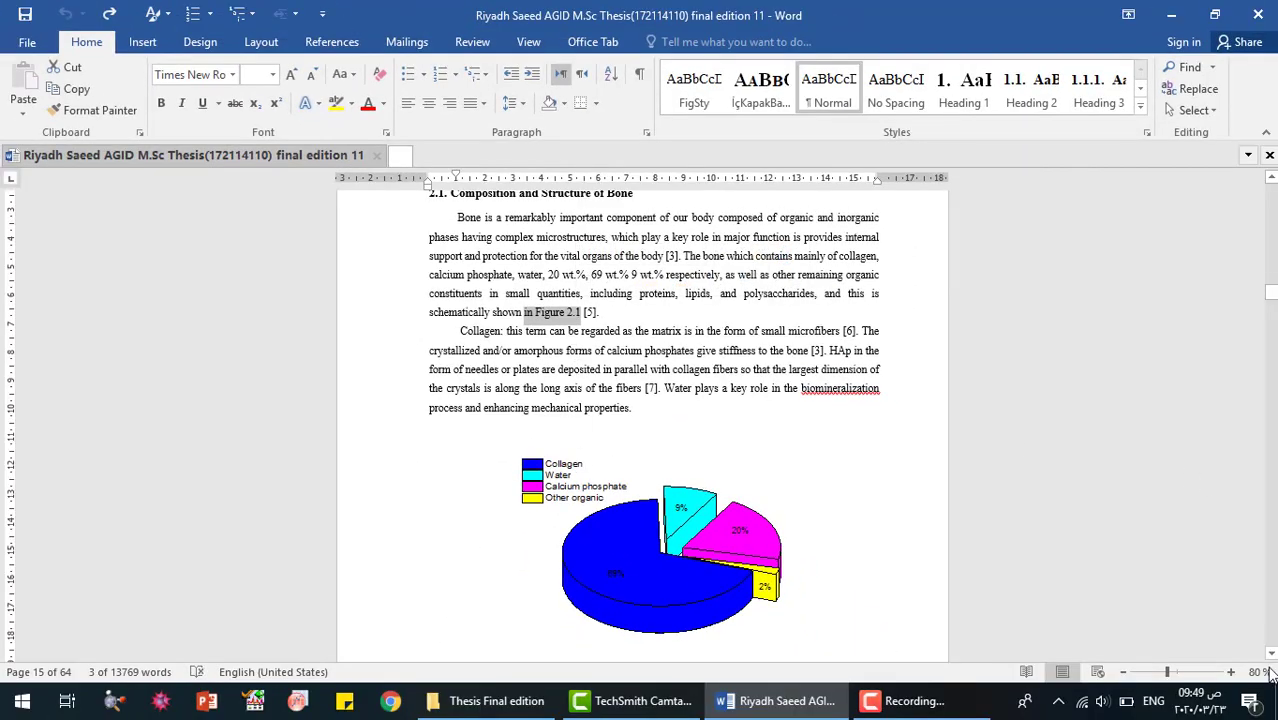
# Select part of the Collagen paragraph text.
pyautogui.scroll(-1, 538, 588)
pyautogui.scroll(-1, 538, 588)
pyautogui.scroll(-1, 538, 588)
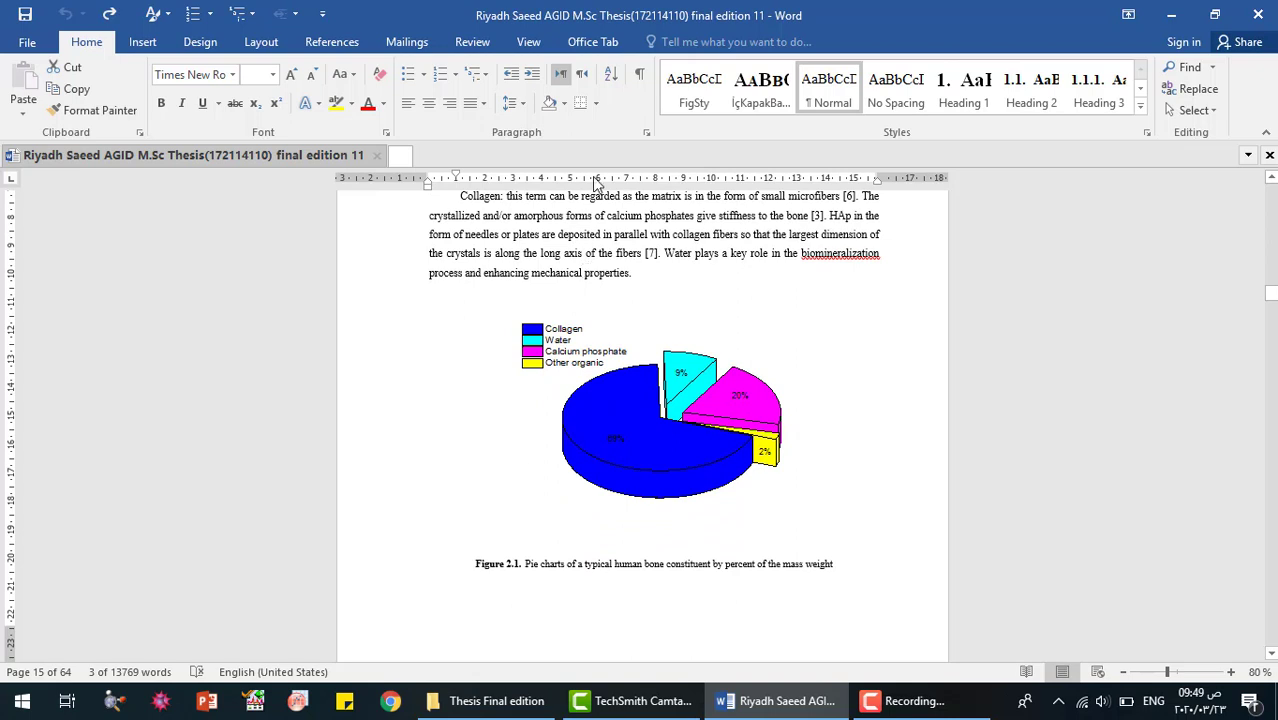
pyautogui.moveTo(581, 197); pyautogui.dragTo(648, 236)
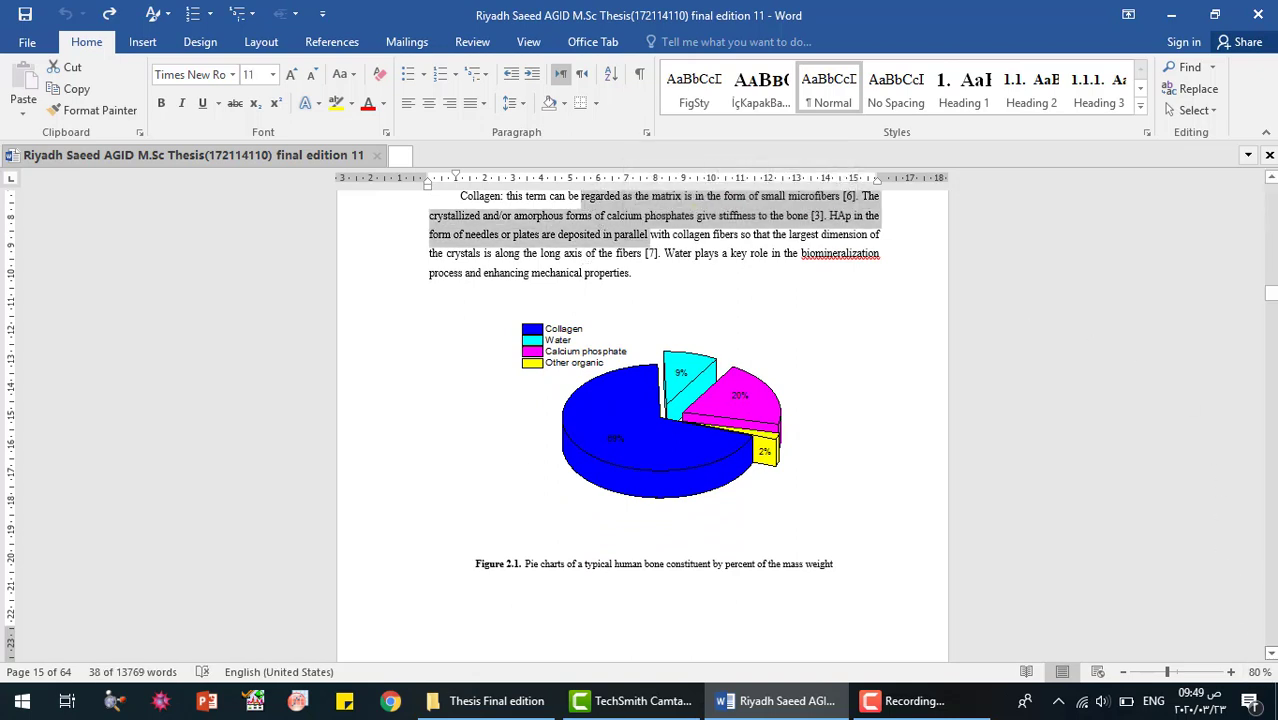
pyautogui.scroll(3, 547, 302)
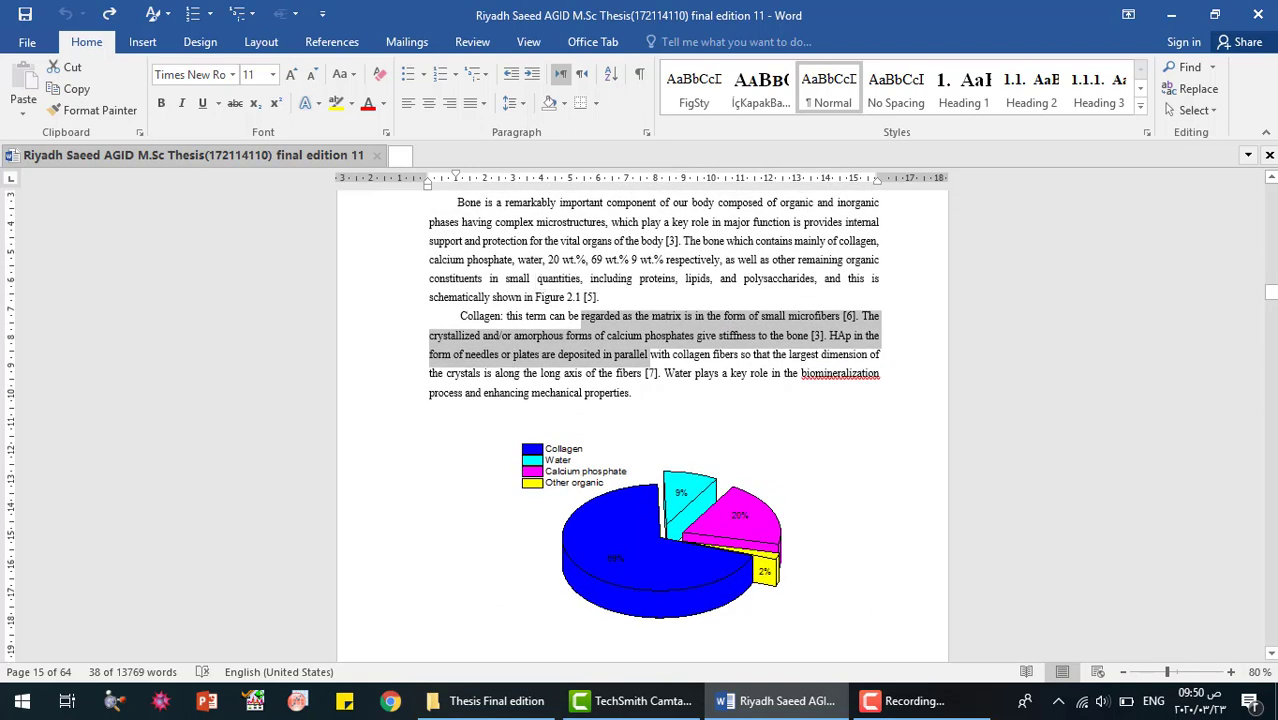
# Move down to Table 2.1, Mechanical properties of the human bones.
pyautogui.click(1271, 653)
pyautogui.scroll(-6, 1271, 653)
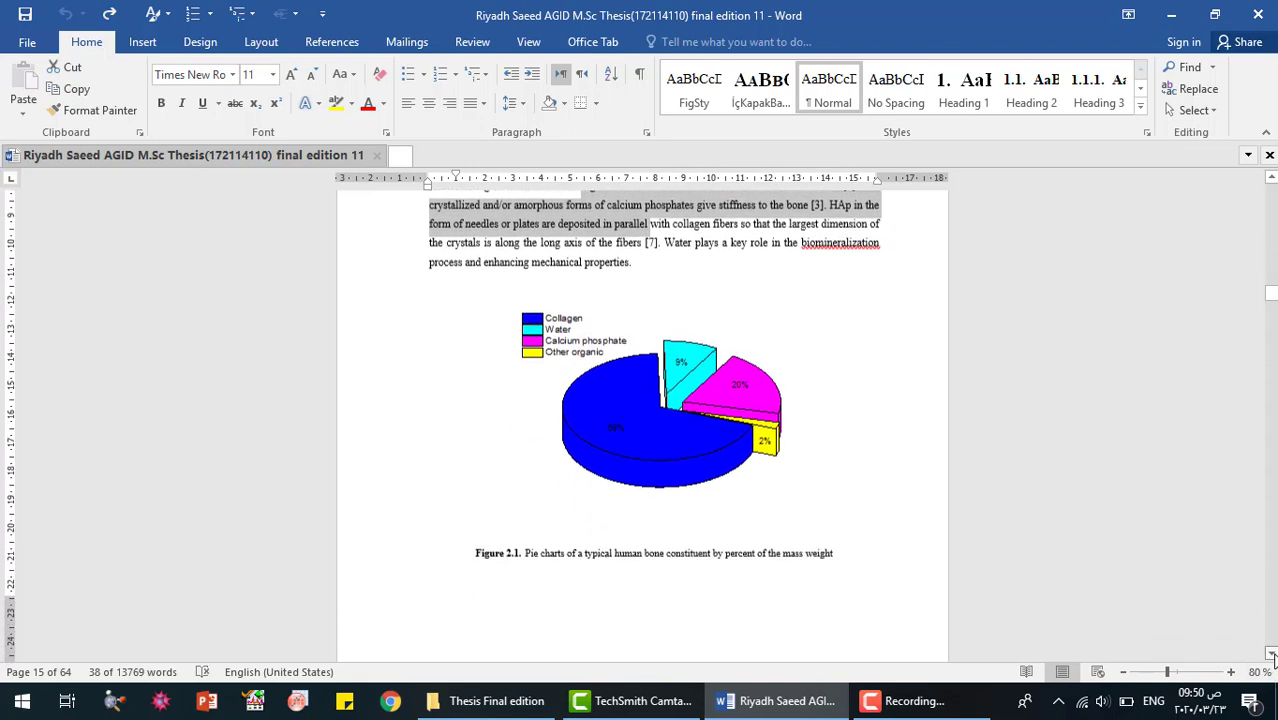
pyautogui.scroll(-3, 1271, 653)
pyautogui.scroll(-2, 1271, 653)
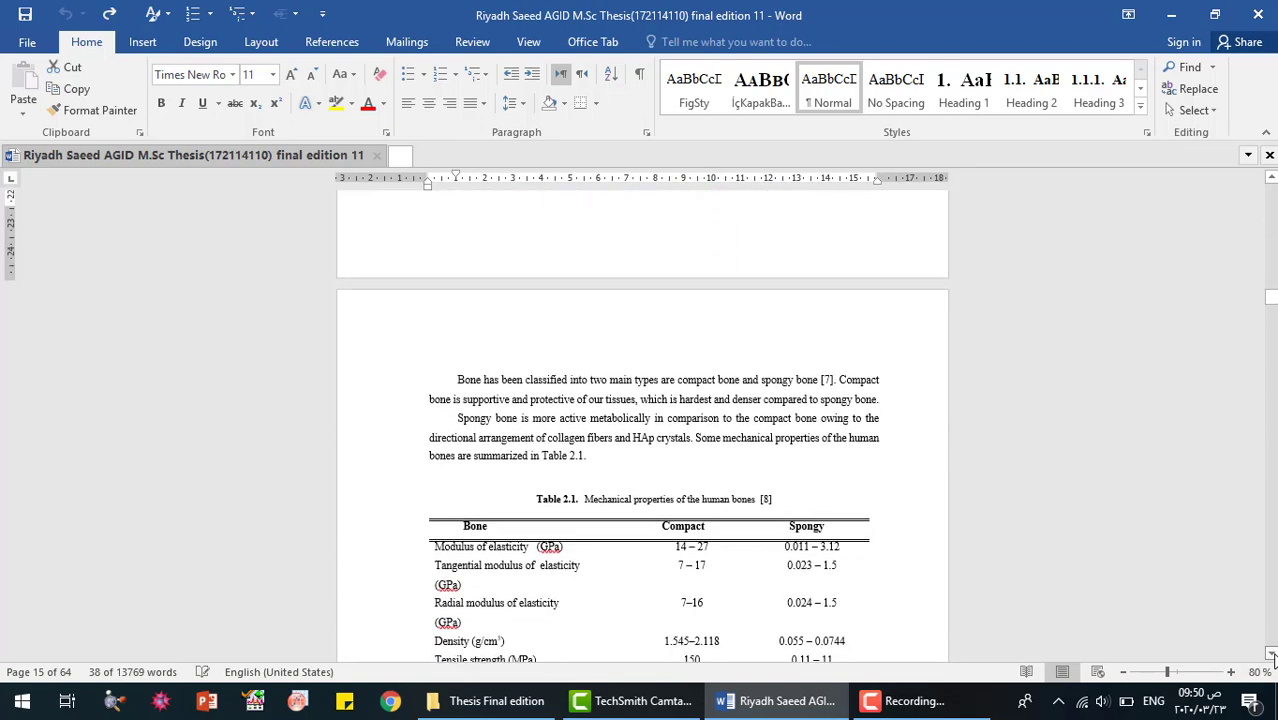
# Select the 'Table 2.1' caption label along with its first caption word.
pyautogui.scroll(-3, 1271, 653)
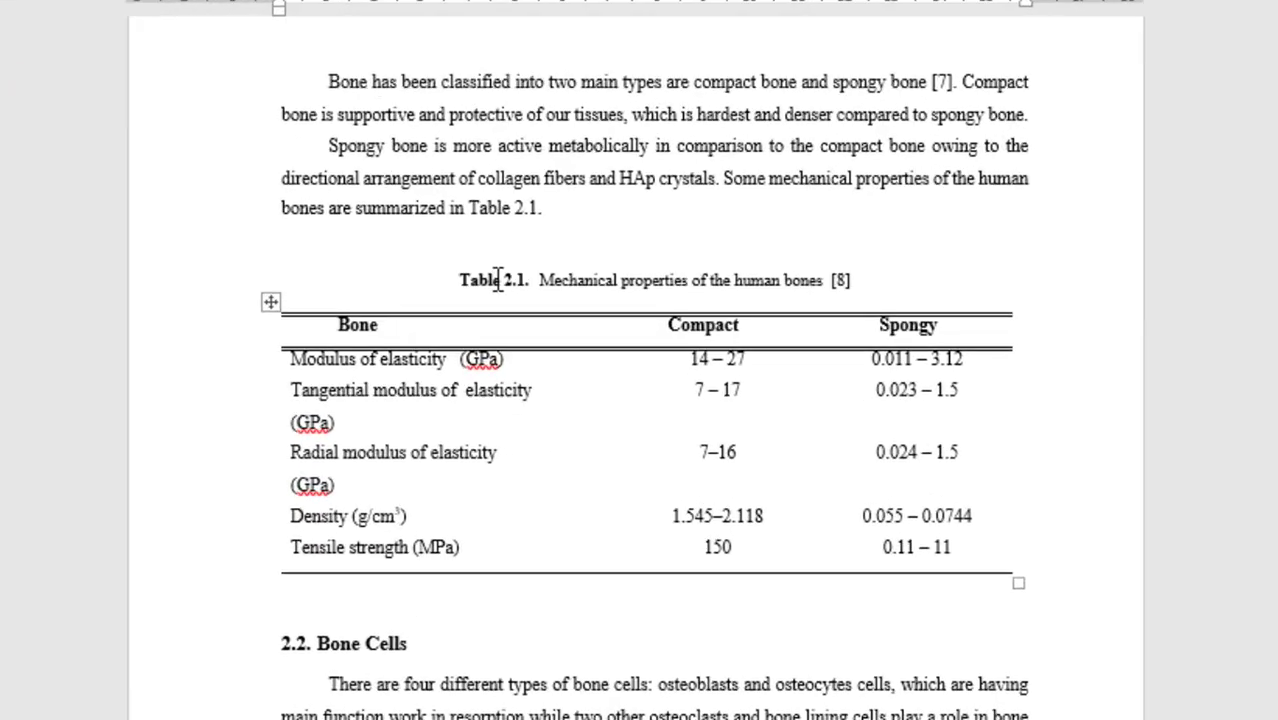
pyautogui.moveTo(536, 349); pyautogui.dragTo(578, 349)
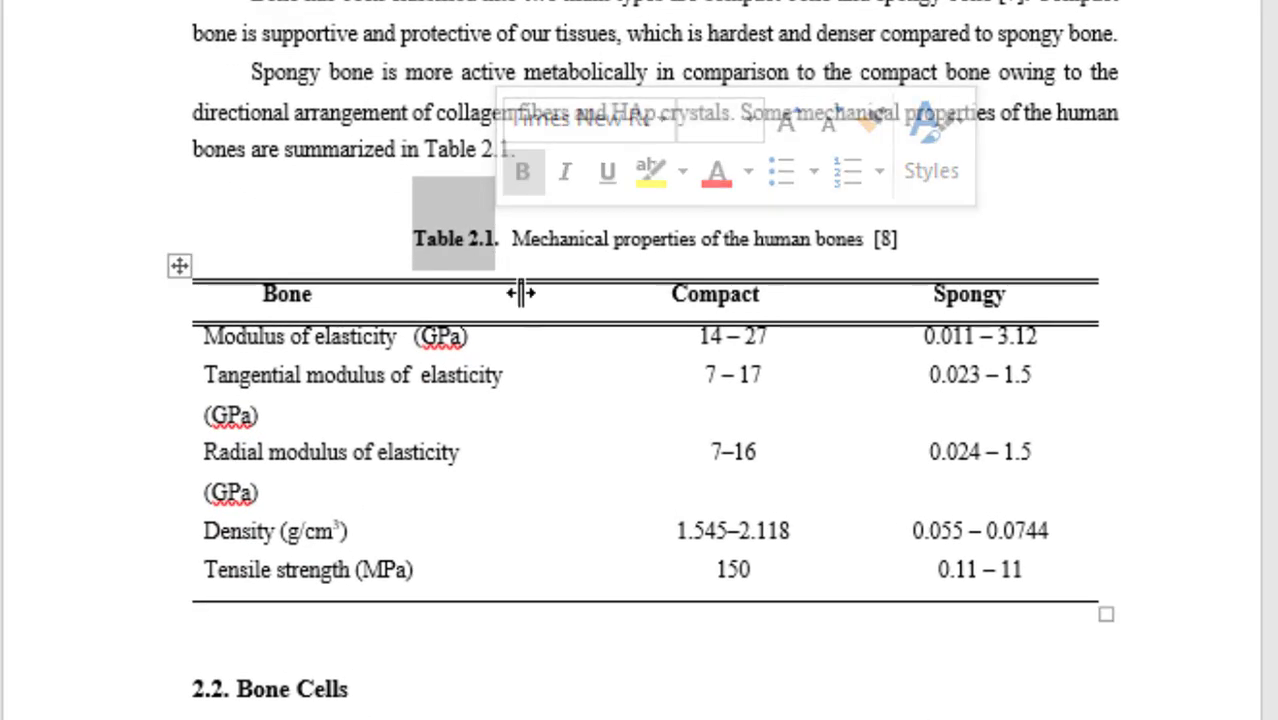
pyautogui.moveTo(499, 258)
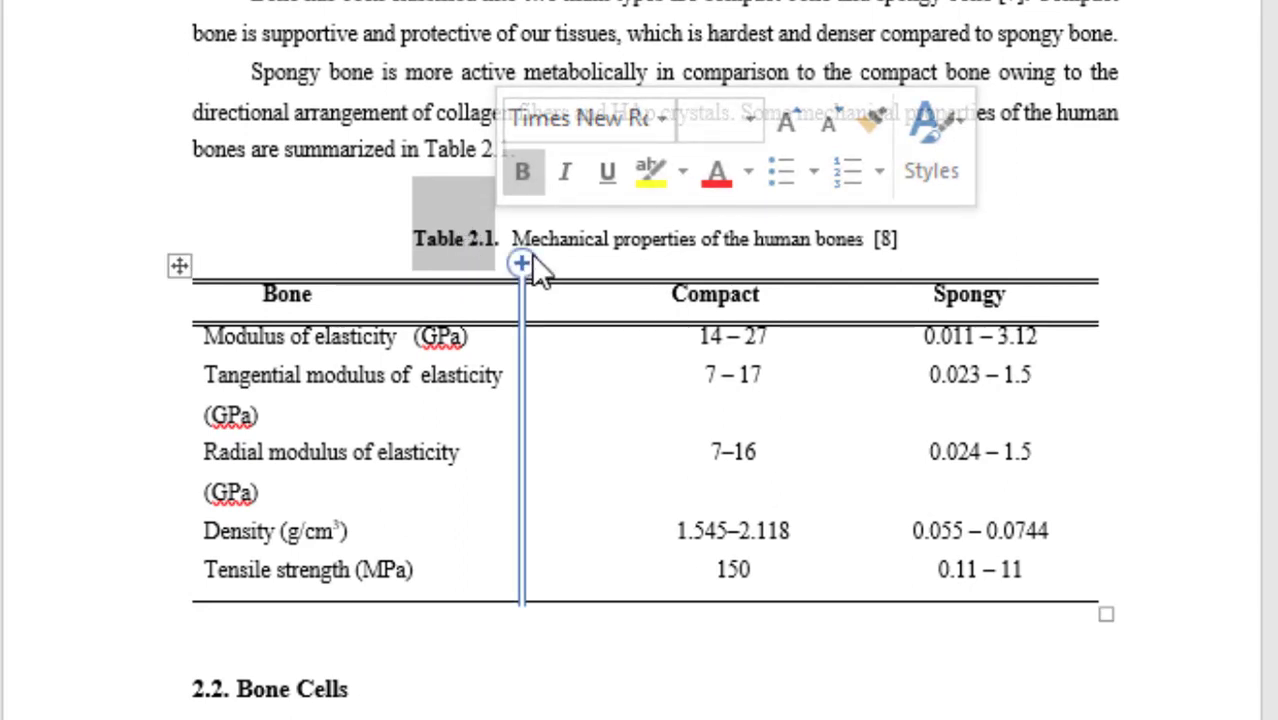
pyautogui.moveTo(420, 238); pyautogui.dragTo(570, 238)
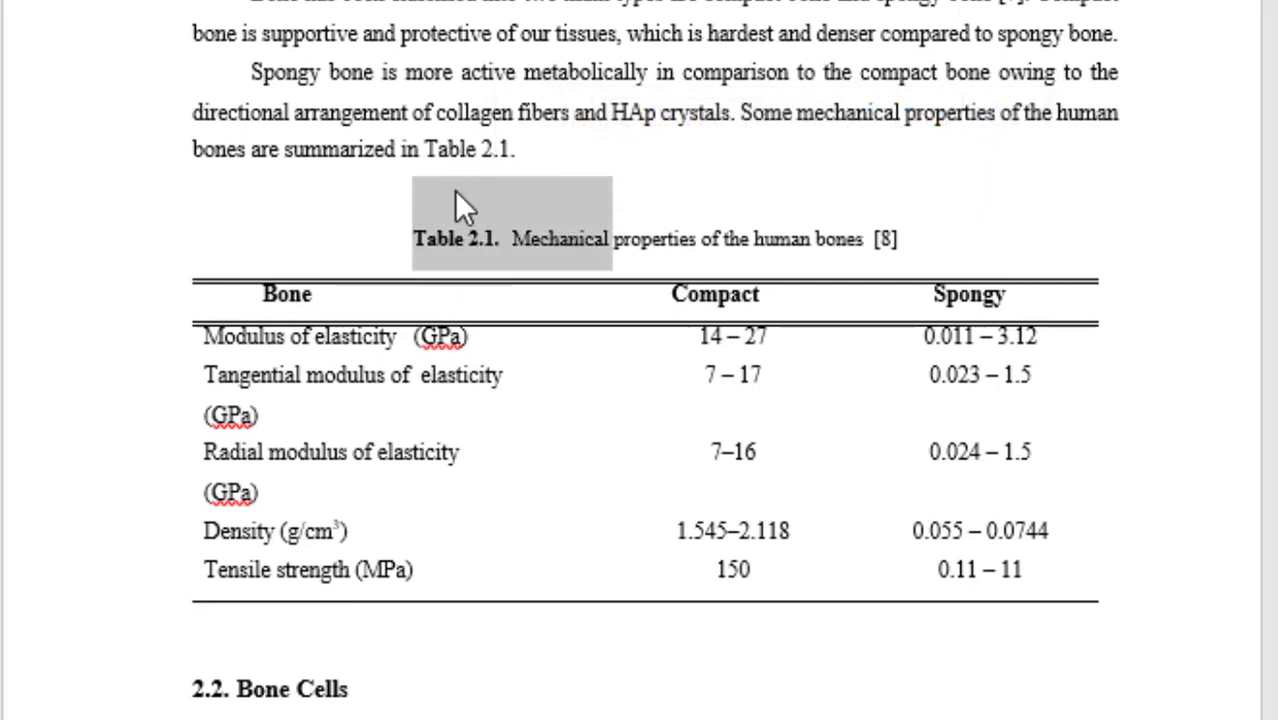
# Select the 'in Table 2.1' cross-reference, then move down to section 2.3, Structure of Teeth.
pyautogui.moveTo(402, 150); pyautogui.dragTo(512, 150)
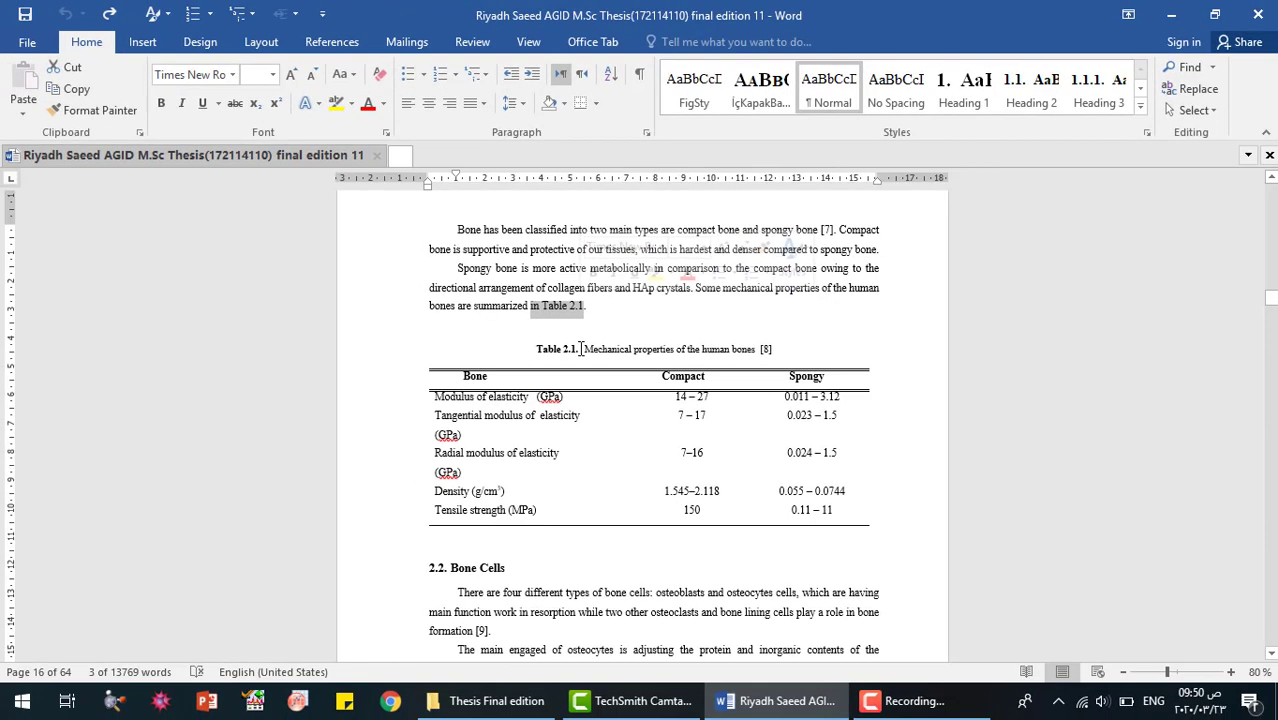
pyautogui.click(1272, 655)
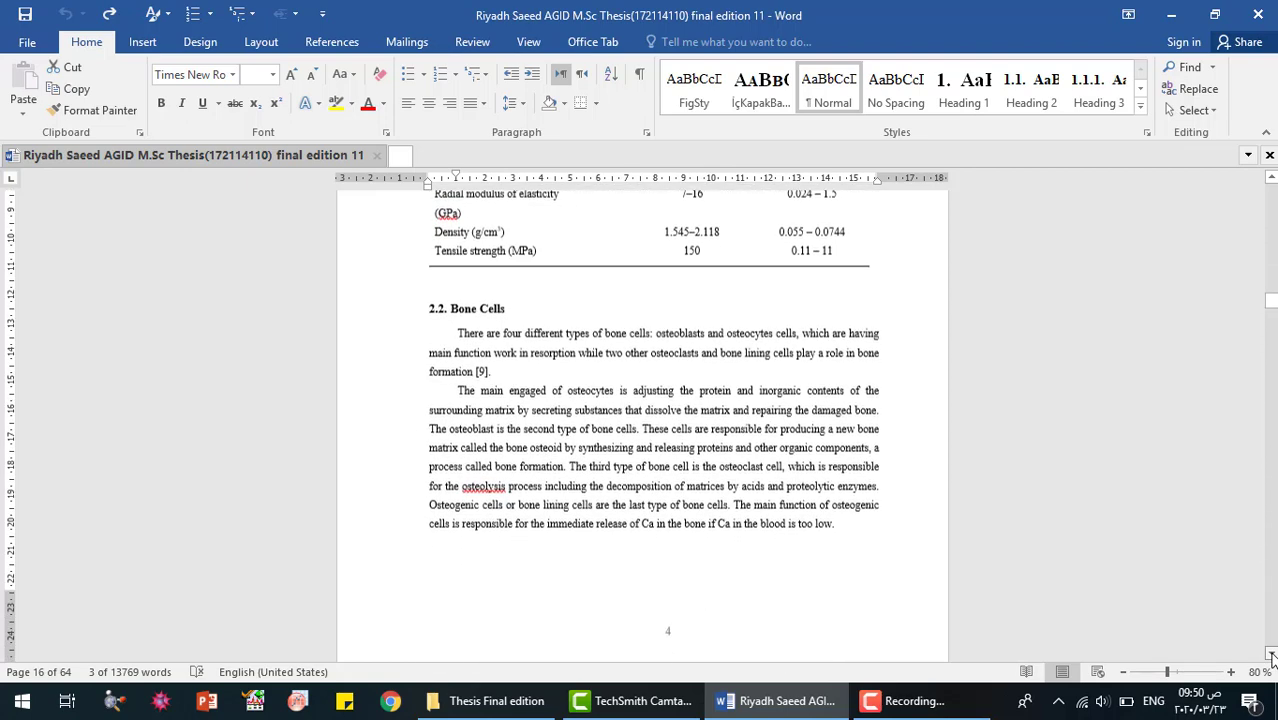
pyautogui.moveTo(1272, 655); pyautogui.dragTo(1272, 655)
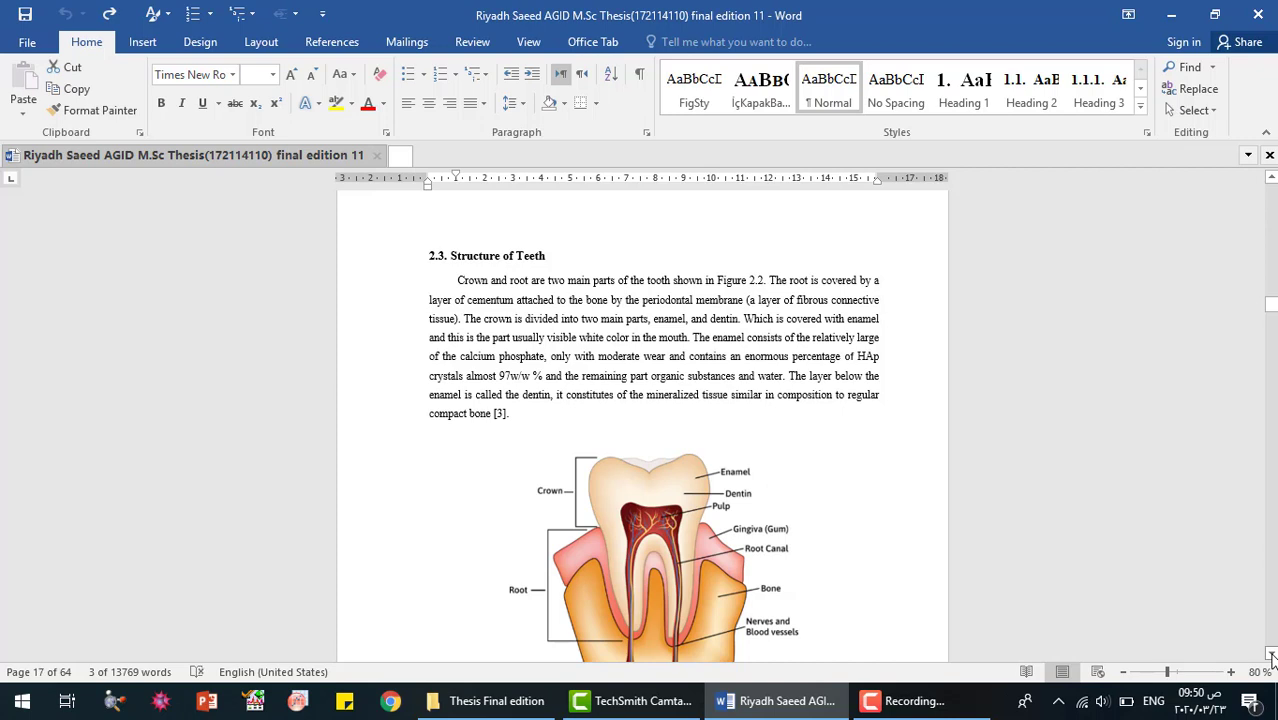